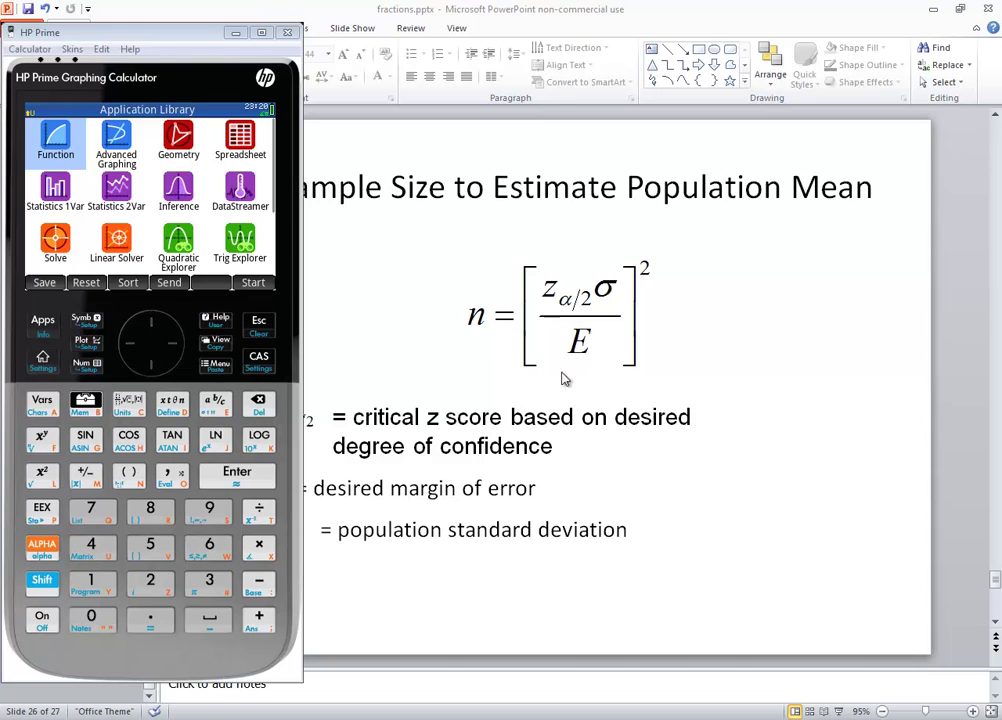
- Bring the presentation forward and display slide 27 with the sample size problem about student ages
click(543, 515)
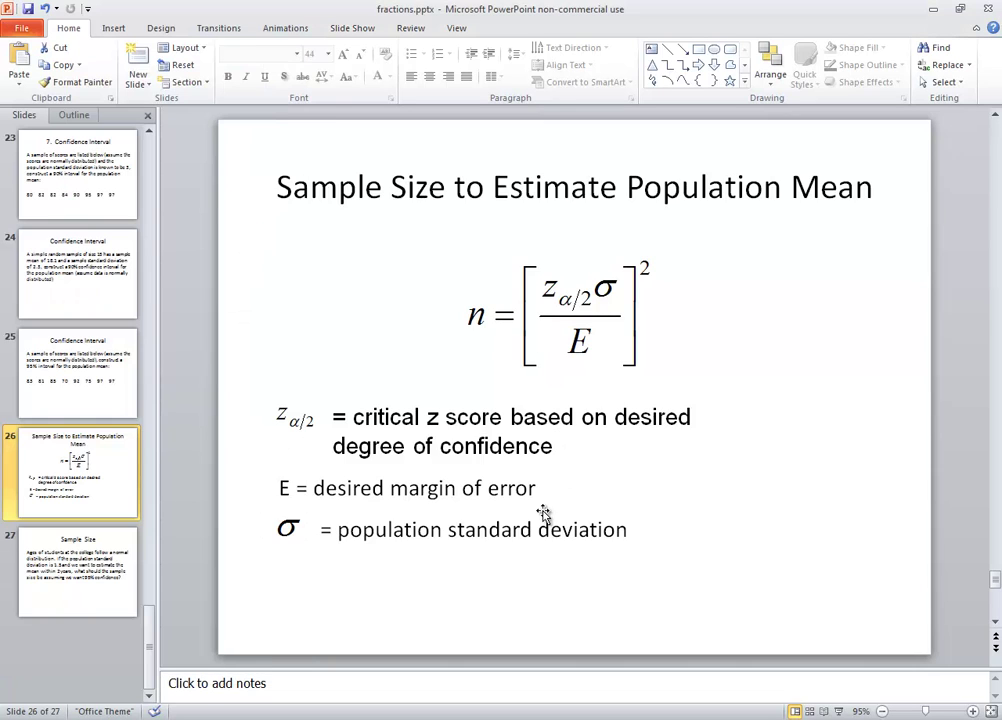
click(114, 568)
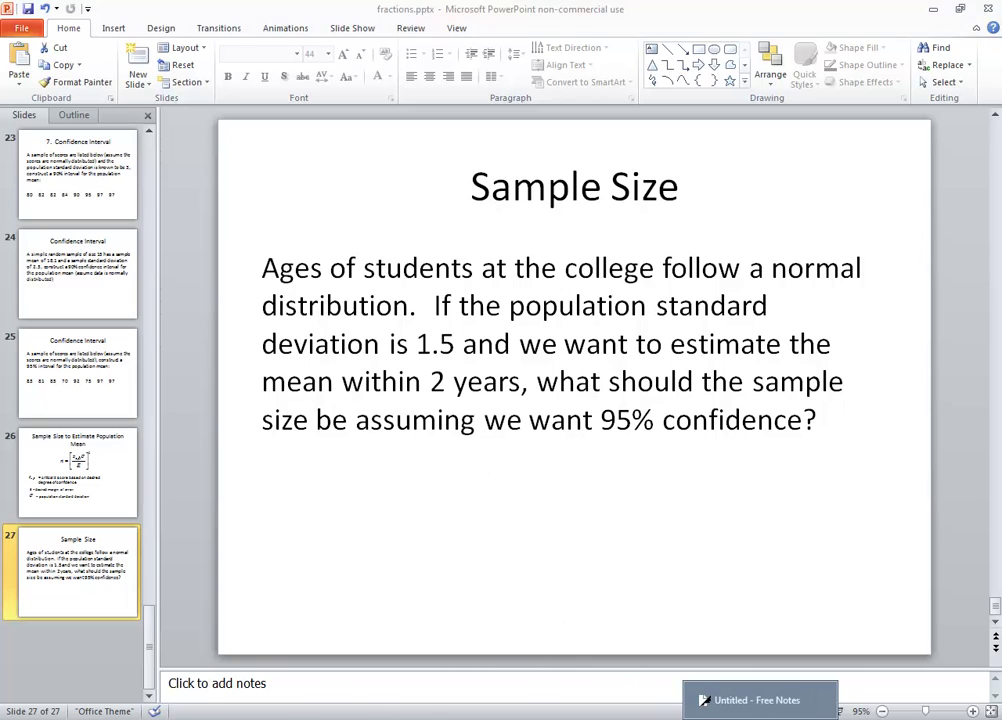
click(704, 700)
key(alt+Tab)
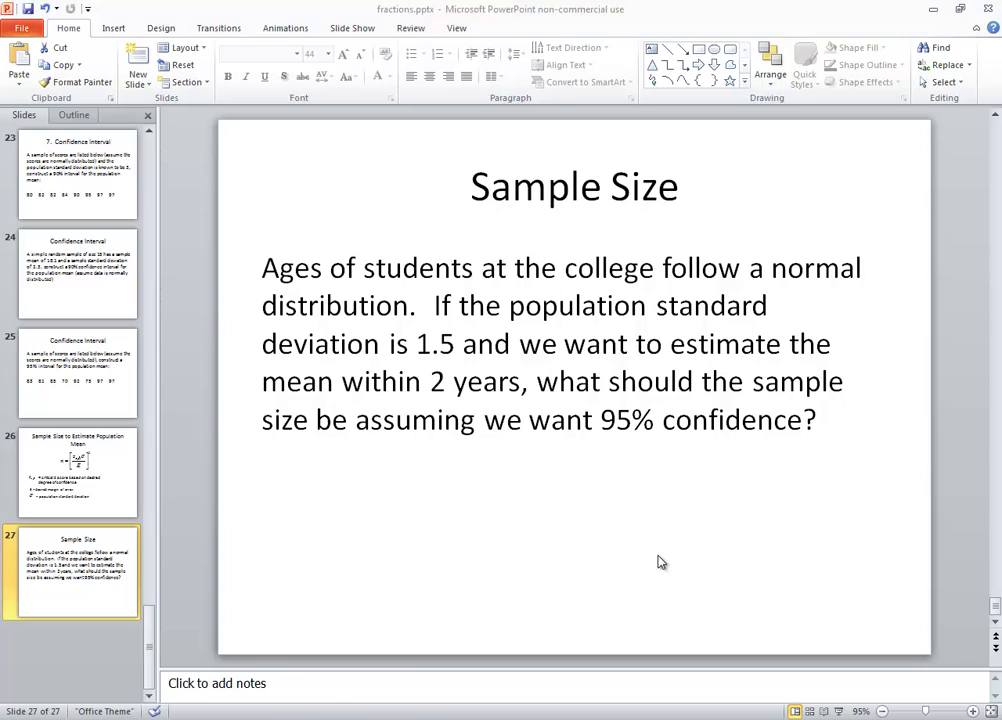
- Switch to the blank Free Notes page and handwrite "σ = 1.5" near its upper edge
key(alt+Tab)
mouse_move(178, 104)
mouse_down()
mouse_move(174, 125)
mouse_move(192, 99)
mouse_move(213, 111)
mouse_up()
drag(201, 119, 234, 124)
drag(237, 100, 248, 99)
- Recheck the problem slide for the margin of error and handwrite "E = 2" beneath σ in Free Notes
key(alt+Tab)
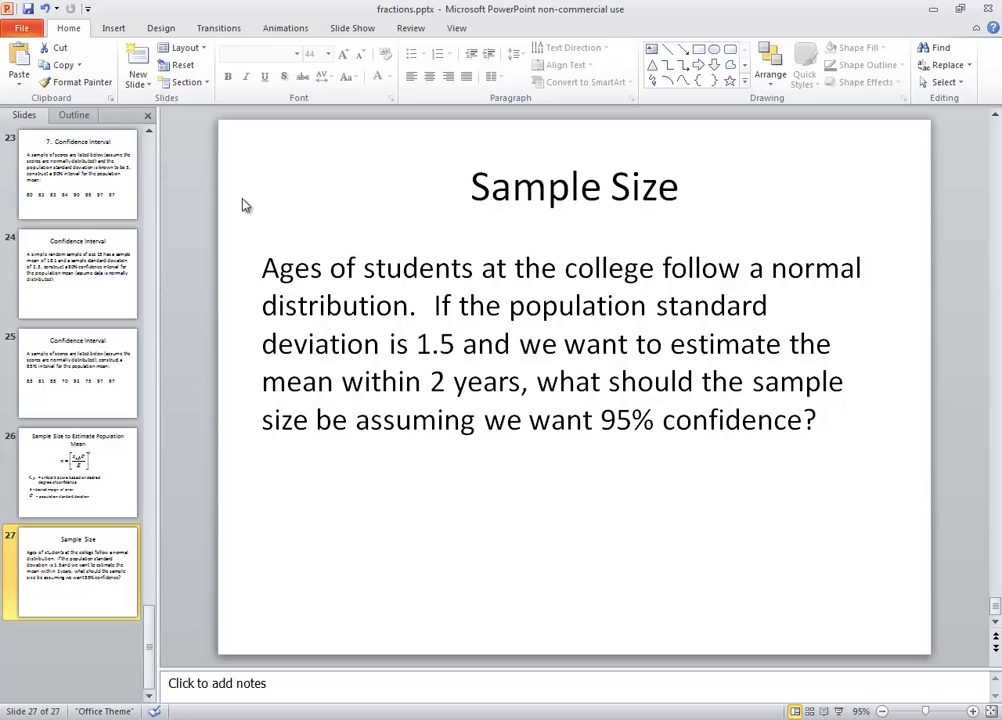
key(alt+Tab)
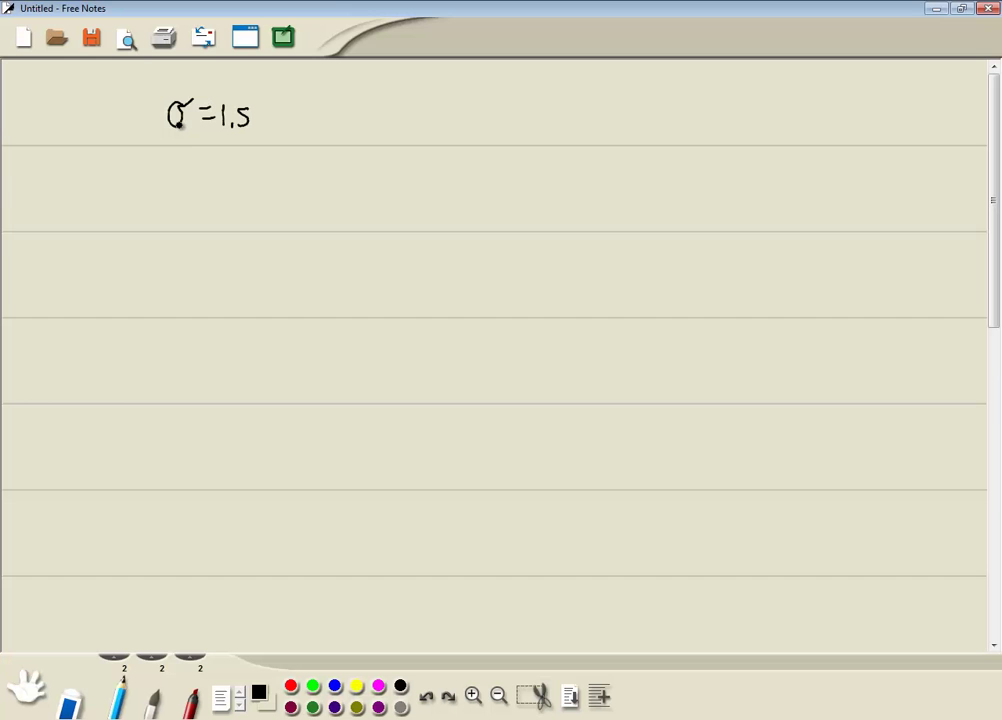
drag(172, 157, 172, 180)
drag(172, 157, 188, 157)
mouse_move(172, 168)
mouse_down()
mouse_move(196, 180)
mouse_move(213, 163)
mouse_move(214, 175)
mouse_move(240, 177)
mouse_up()
- Check the slide's confidence level, and sketch a bell curve with two vertical dividing lines below the notes
key(alt+Tab)
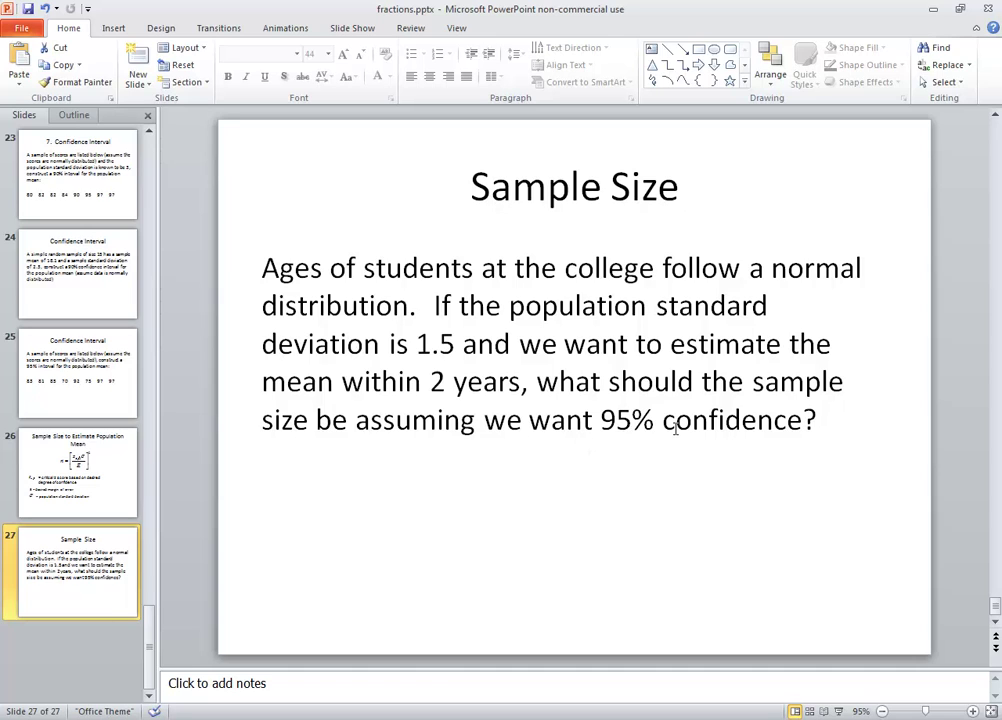
key(alt+Tab)
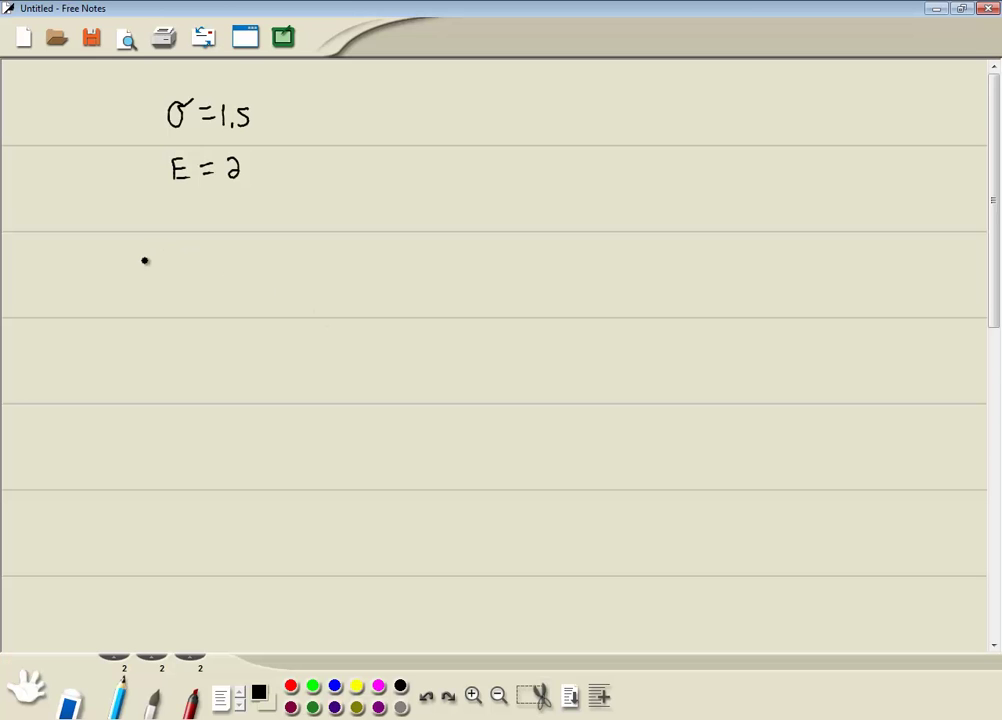
mouse_move(112, 288)
mouse_down()
mouse_move(186, 236)
mouse_move(317, 247)
mouse_move(357, 311)
mouse_up()
drag(207, 226, 197, 310)
drag(289, 231, 282, 319)
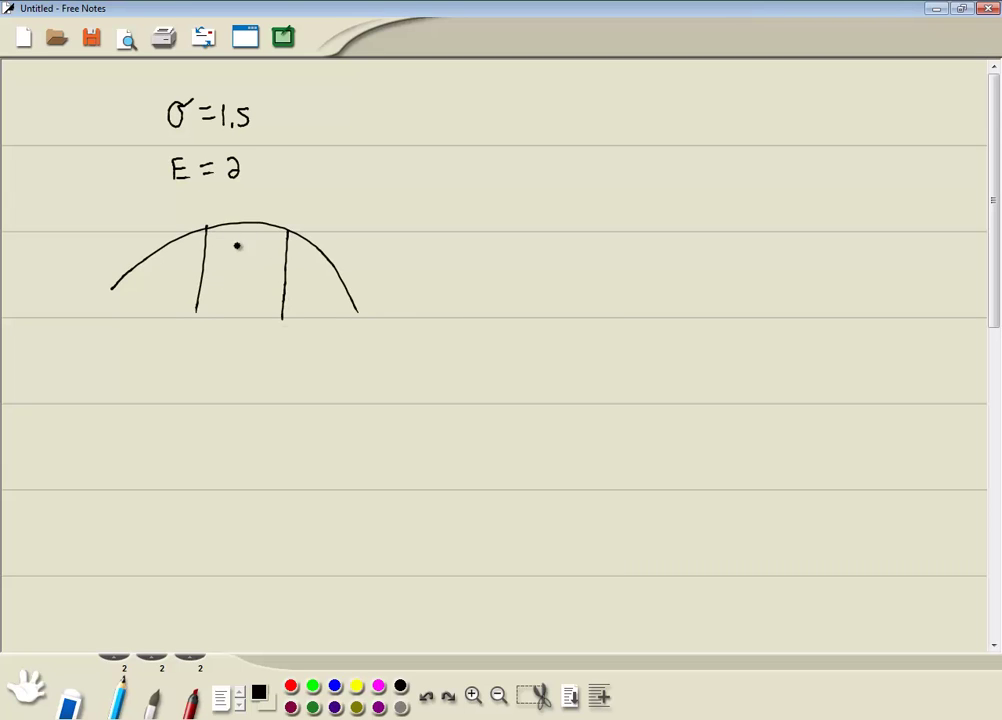
- Label the bell curve's middle area .95 and each of the two tails .025
click(223, 281)
mouse_move(243, 267)
mouse_down()
mouse_move(237, 285)
mouse_move(251, 276)
mouse_move(249, 286)
mouse_up()
click(138, 286)
drag(149, 276, 167, 286)
click(300, 294)
drag(307, 286, 305, 297)
drag(313, 287, 325, 297)
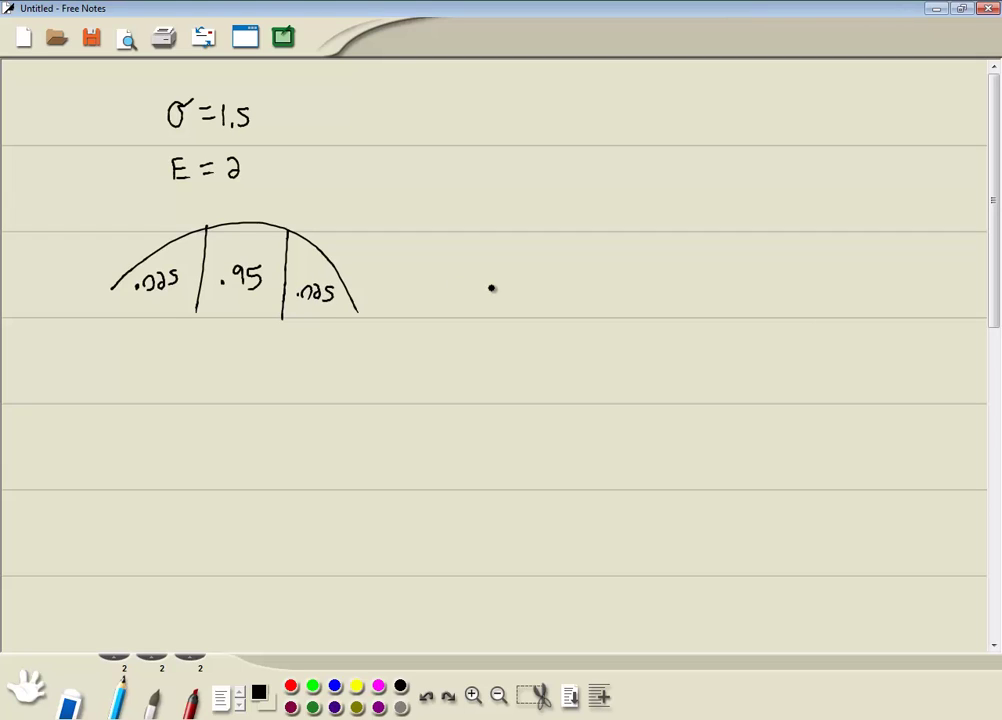
- Handwrite the sample size formula n = [zα/2 σ / E]² beside the given values
drag(472, 206, 482, 206)
drag(488, 196, 503, 202)
mouse_move(547, 155)
mouse_down()
mouse_move(513, 254)
mouse_move(537, 254)
mouse_move(555, 180)
mouse_move(577, 197)
mouse_move(627, 172)
mouse_up()
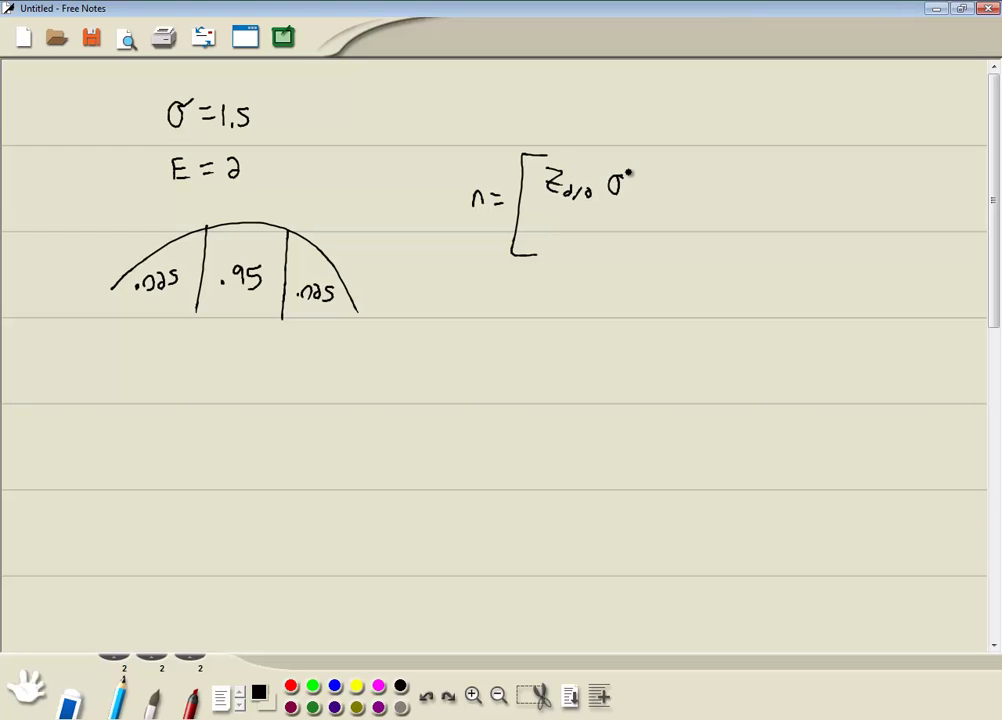
drag(555, 209, 620, 207)
mouse_move(586, 224)
mouse_down()
mouse_move(586, 240)
mouse_move(597, 224)
mouse_up()
drag(586, 232, 599, 241)
mouse_move(633, 153)
mouse_down()
mouse_move(648, 183)
mouse_move(635, 251)
mouse_up()
drag(658, 150, 669, 164)
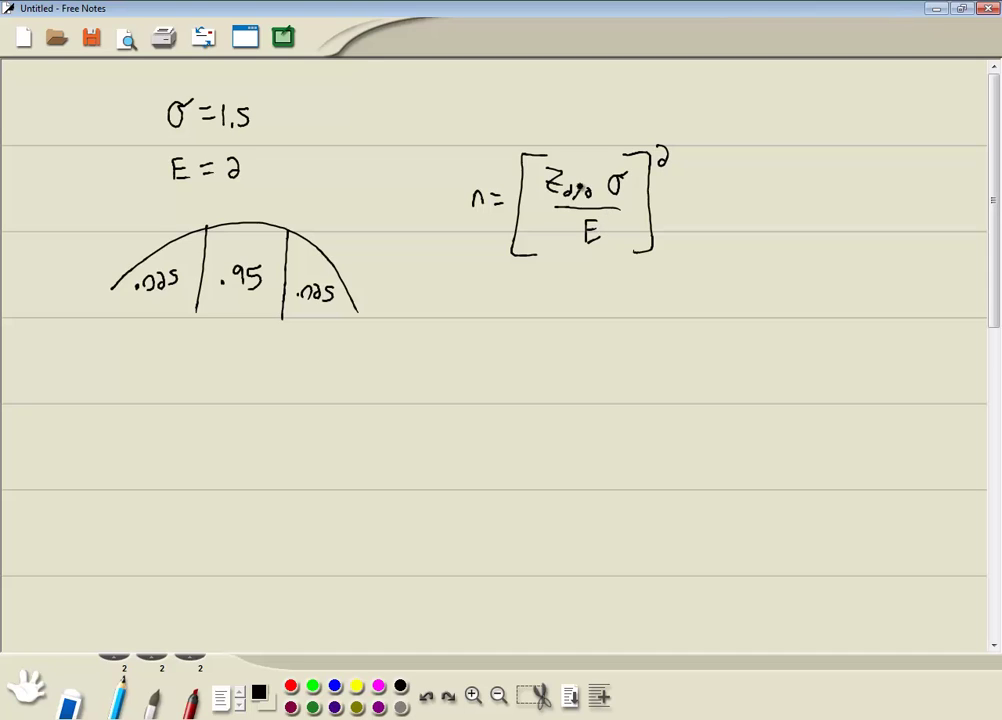
- Mark the curve's upper boundary with an arrow and zα/2, and write an empty bracket frame n = [ ]² below the formula
drag(581, 186, 573, 196)
mouse_move(270, 337)
mouse_down()
mouse_move(316, 362)
mouse_move(299, 364)
mouse_up()
mouse_move(458, 357)
mouse_down()
mouse_move(466, 343)
mouse_move(468, 357)
mouse_up()
drag(480, 344, 491, 344)
drag(480, 352, 491, 352)
mouse_move(517, 306)
mouse_down()
mouse_move(532, 305)
mouse_move(522, 419)
mouse_up()
mouse_move(652, 313)
mouse_down()
mouse_move(678, 319)
mouse_move(675, 427)
mouse_up()
drag(690, 313, 702, 322)
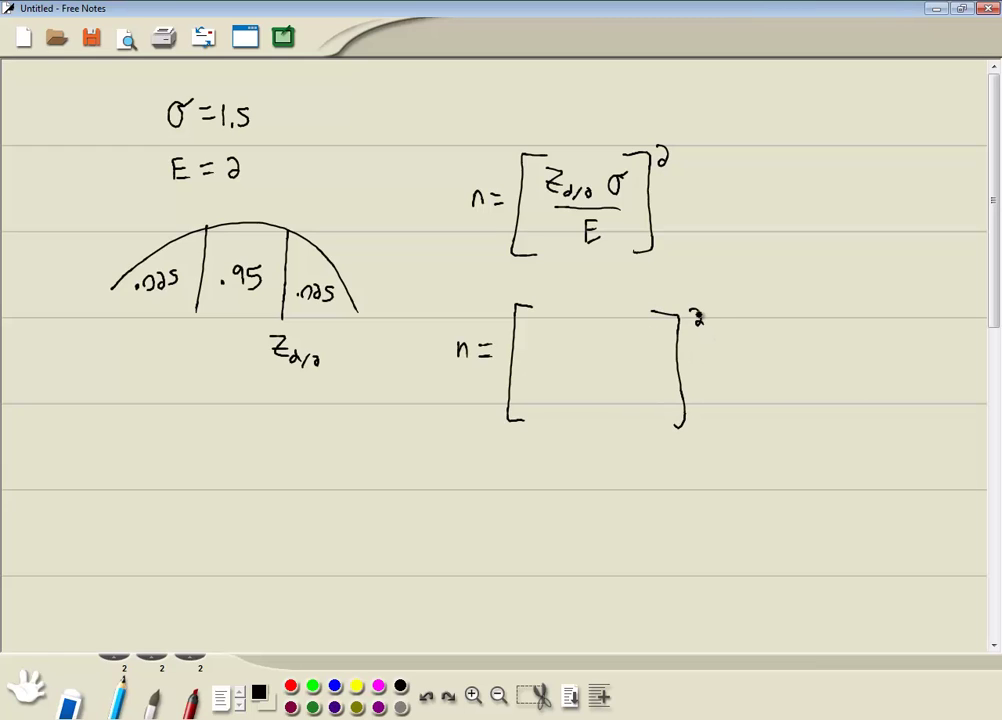
mouse_move(285, 318)
mouse_down()
mouse_move(286, 240)
mouse_move(284, 307)
mouse_move(293, 304)
mouse_up()
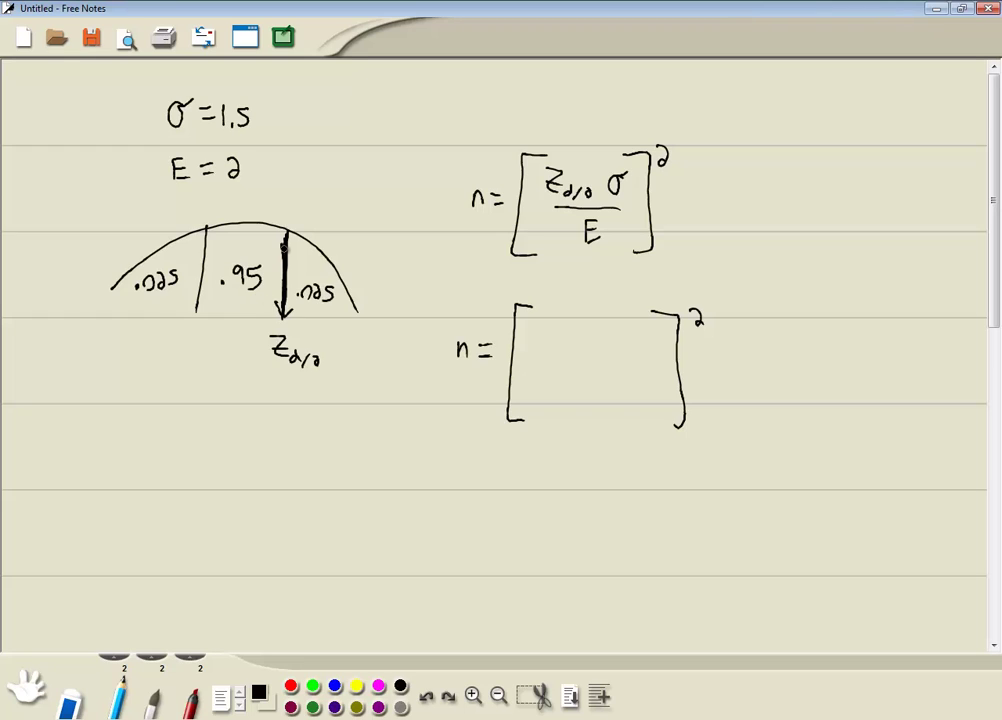
- Switch to the HP Prime calculator, show the Statistics 1Var app's Home view, and move the calculator clear of the bell curve
key(alt+Tab)
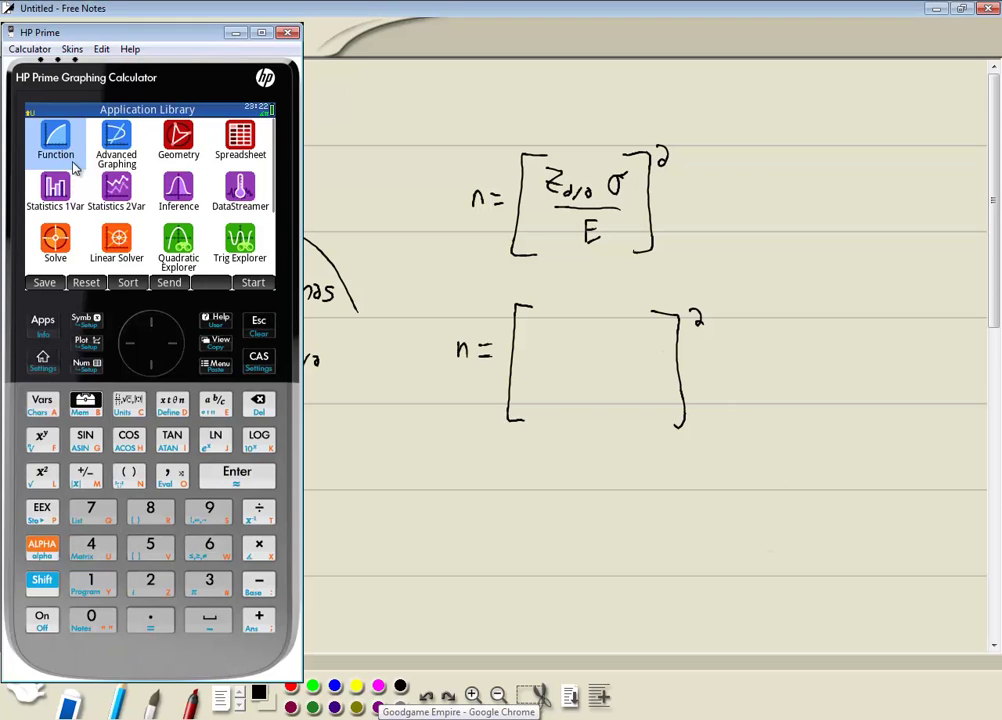
click(148, 373)
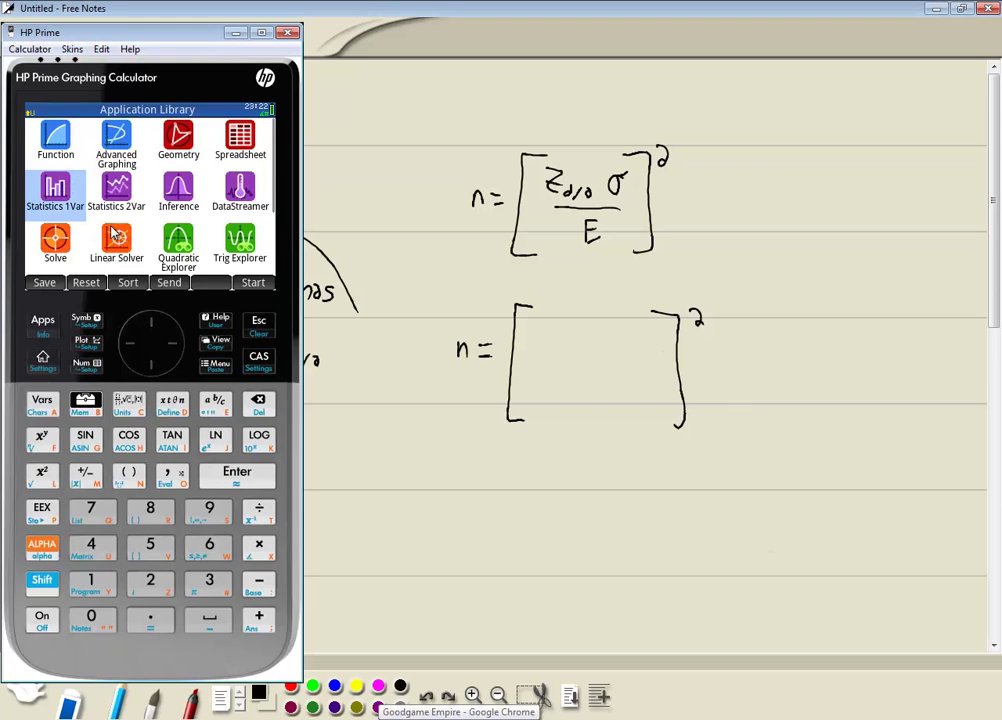
click(237, 471)
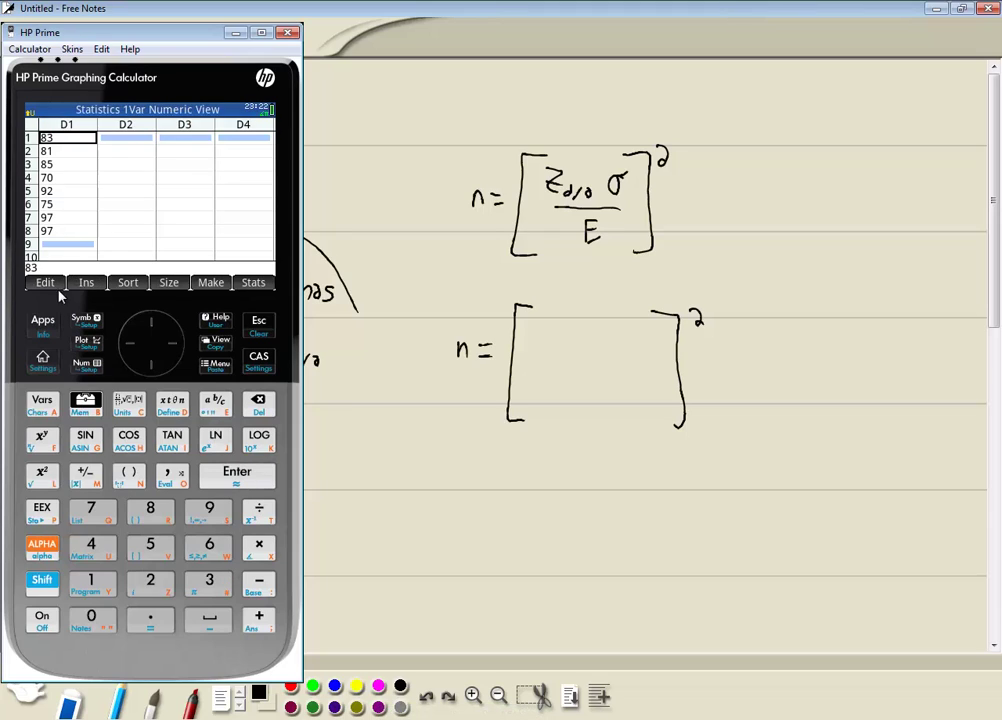
click(45, 322)
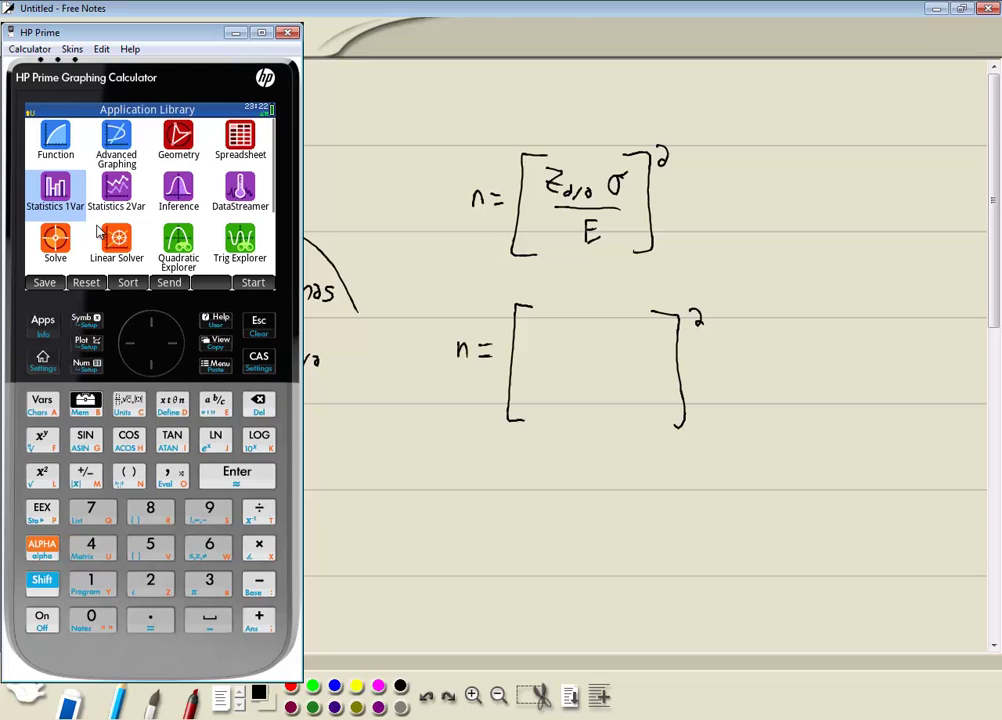
click(43, 362)
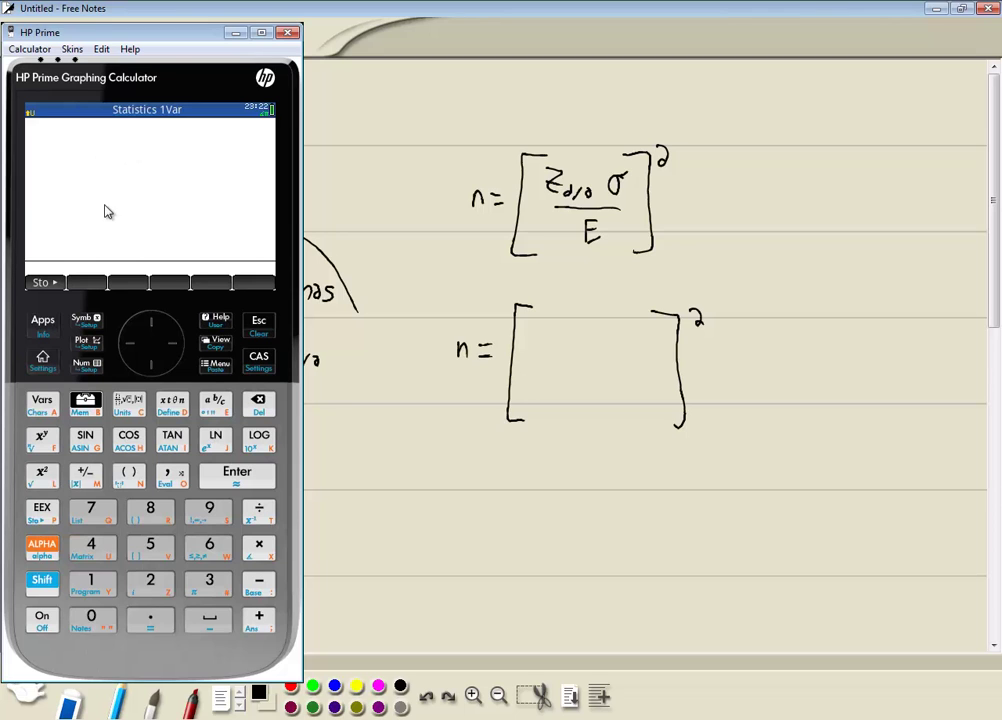
mouse_move(175, 38)
mouse_down()
mouse_move(280, 25)
mouse_move(841, 46)
mouse_up()
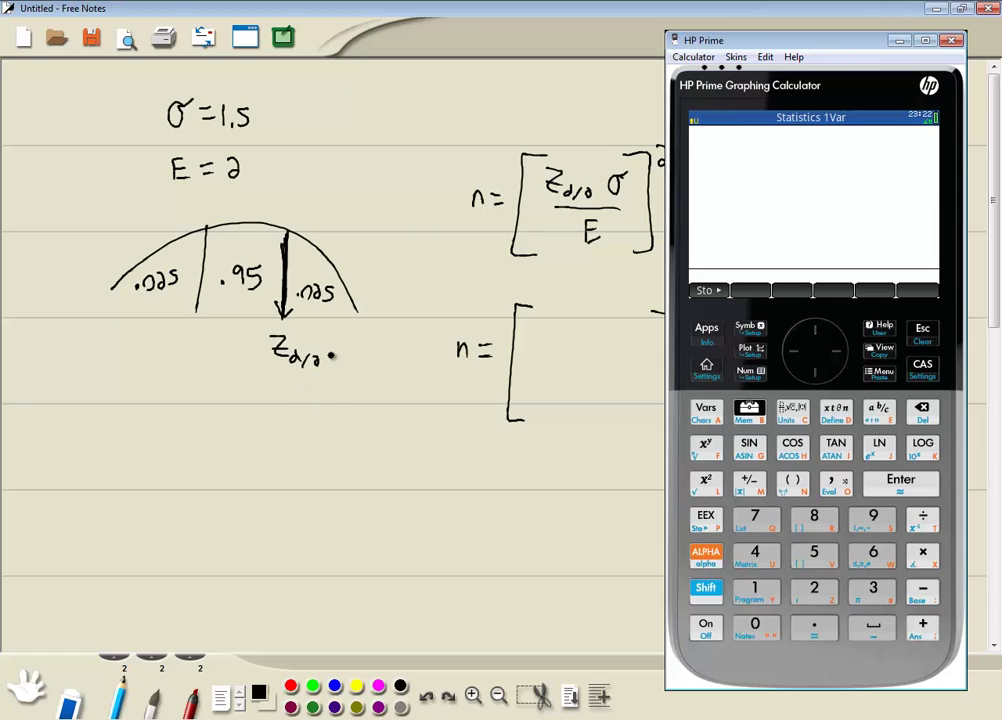
click(748, 410)
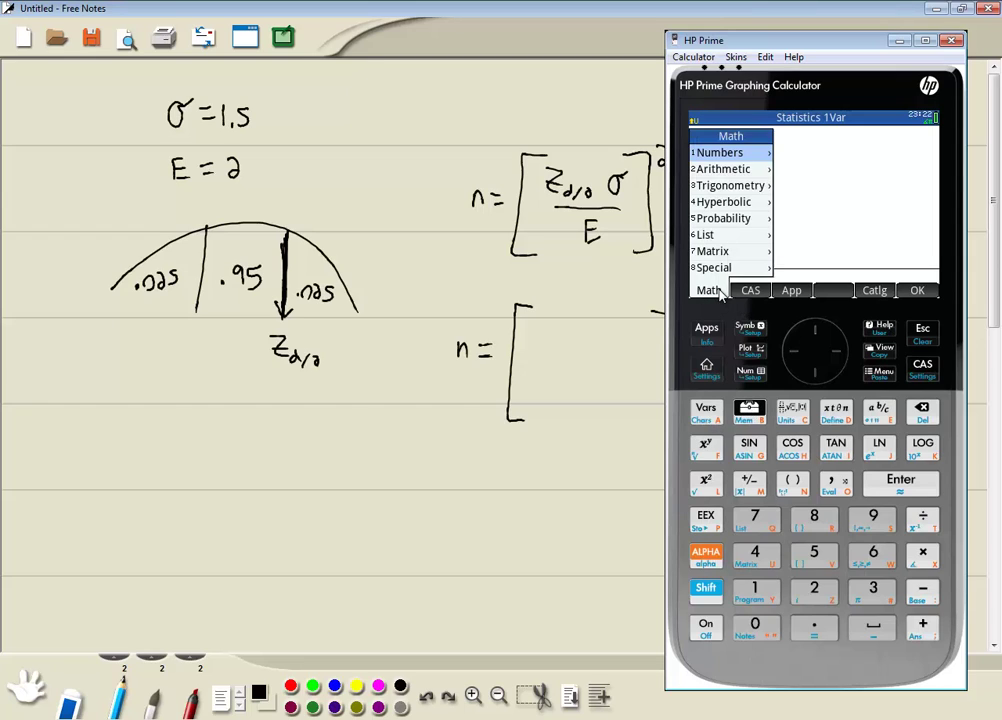
click(720, 152)
click(798, 154)
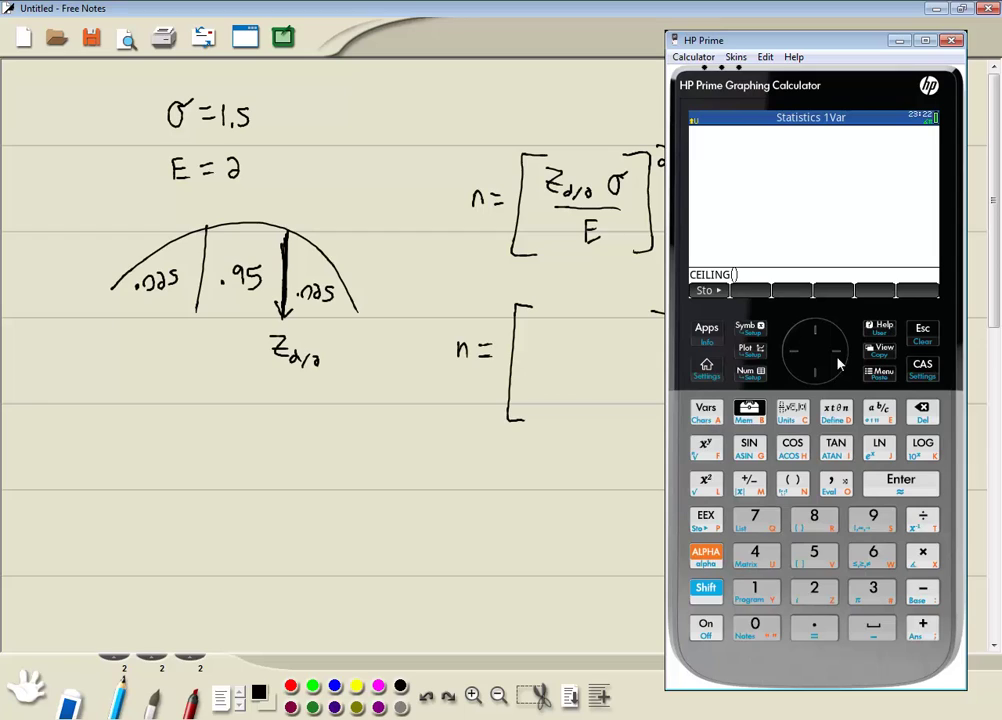
click(925, 416)
click(925, 416)
click(925, 416)
click(925, 416)
click(925, 416)
click(925, 416)
click(925, 416)
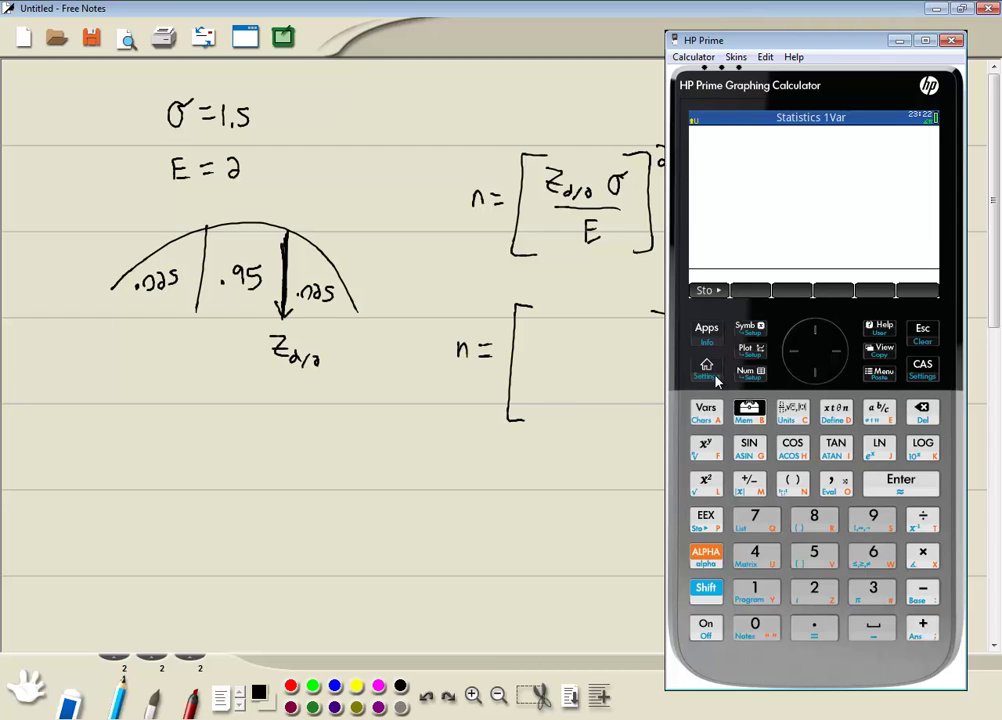
- Insert the inverse normal probability function NORMALD_ICDF into the calculator's entry line
click(745, 410)
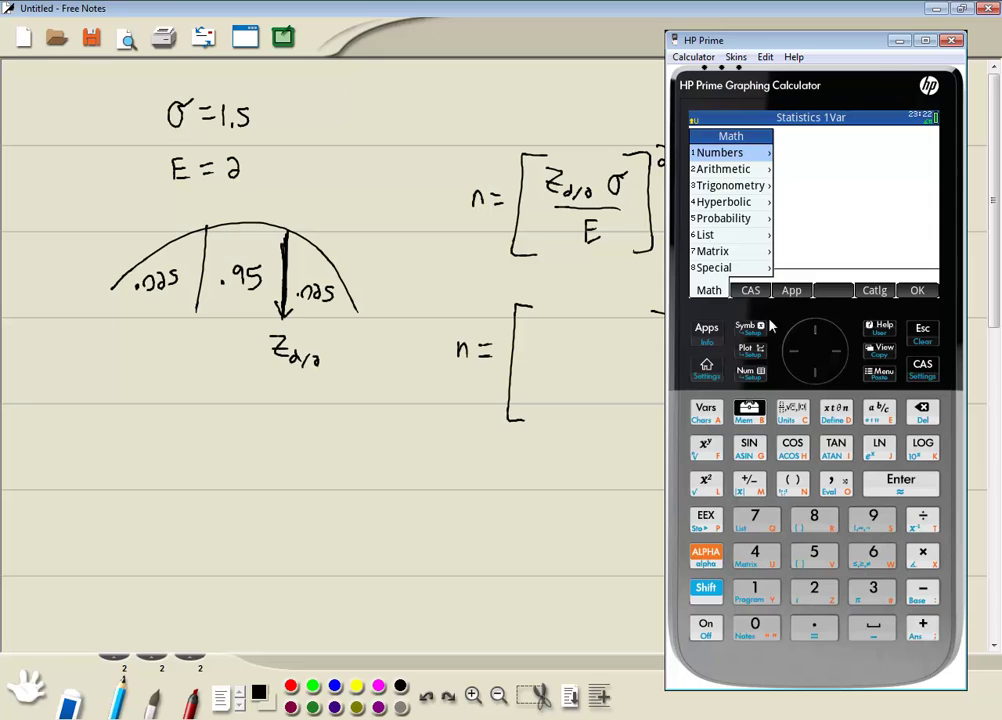
click(792, 290)
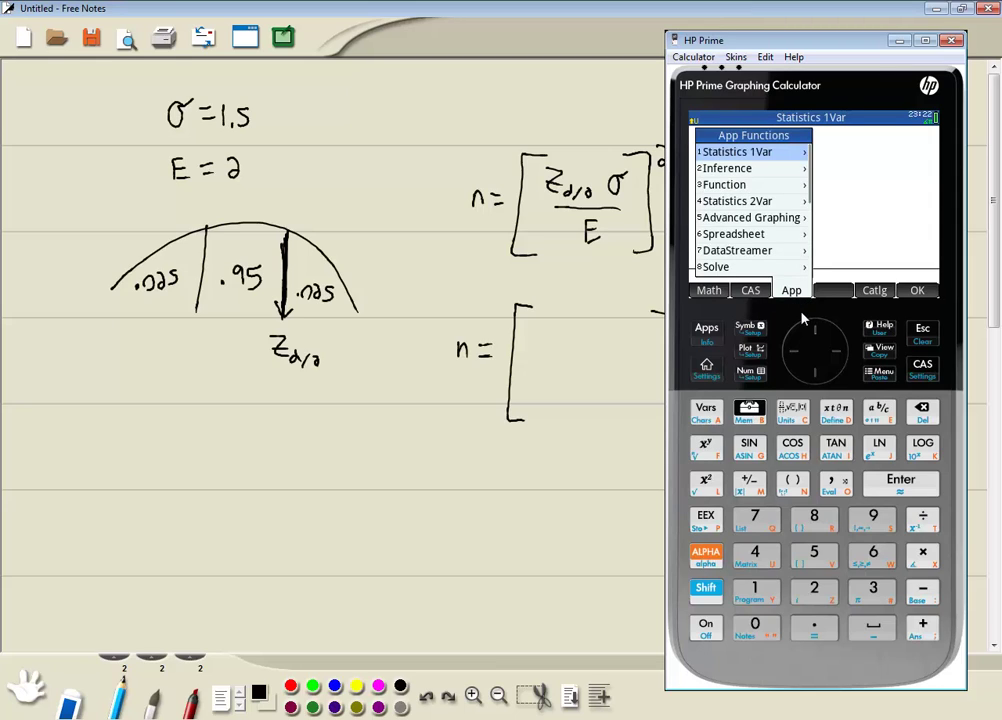
click(711, 292)
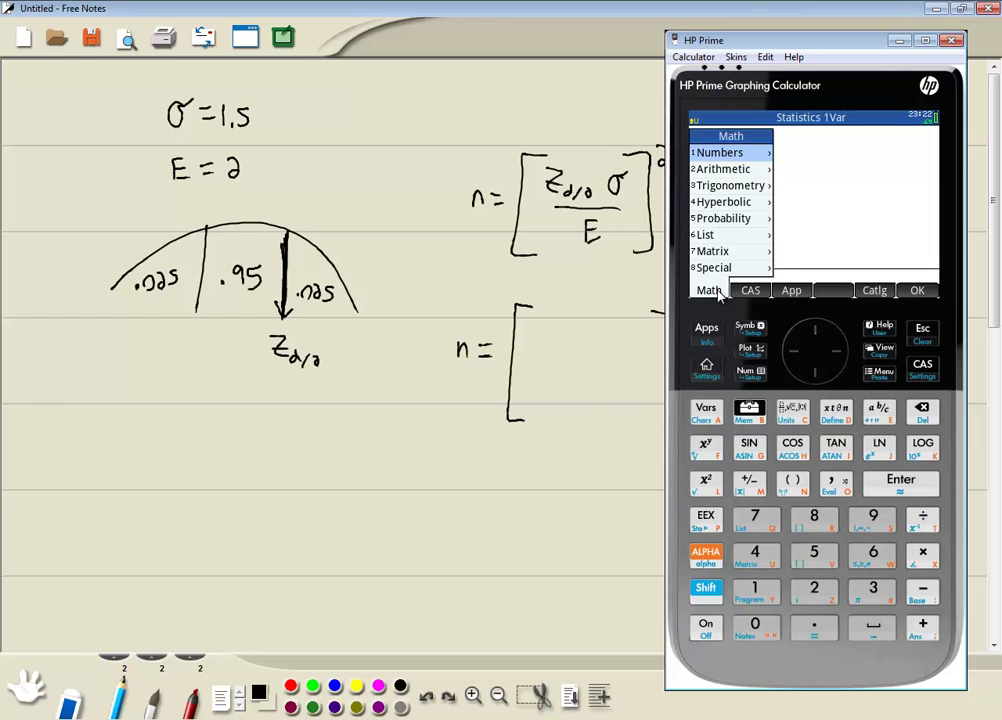
click(815, 377)
click(815, 377)
click(815, 377)
click(815, 377)
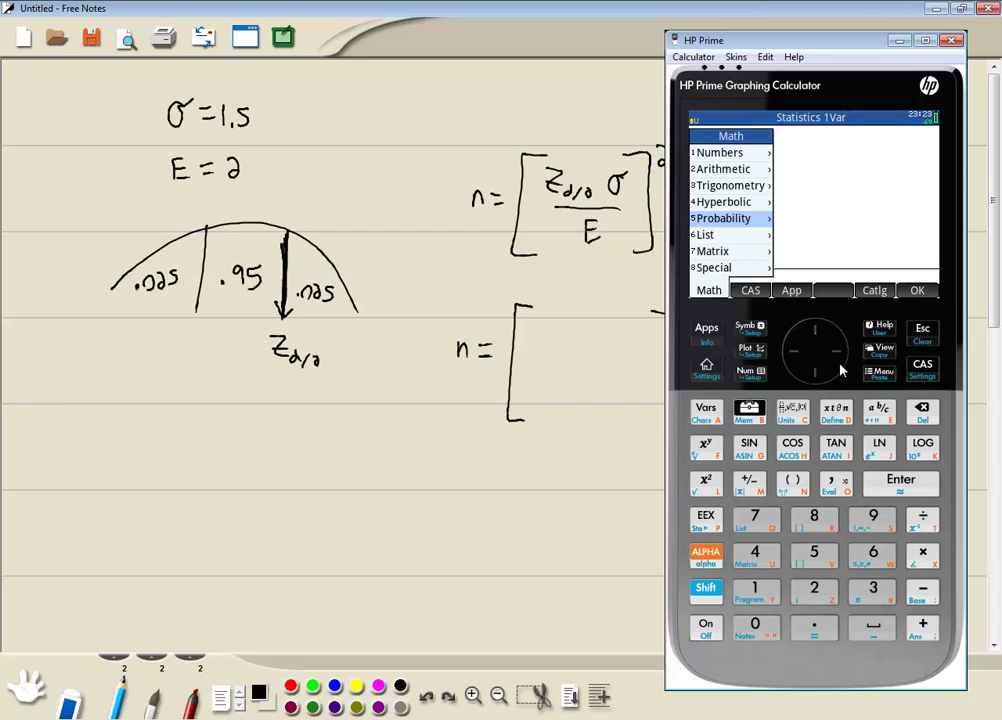
click(840, 370)
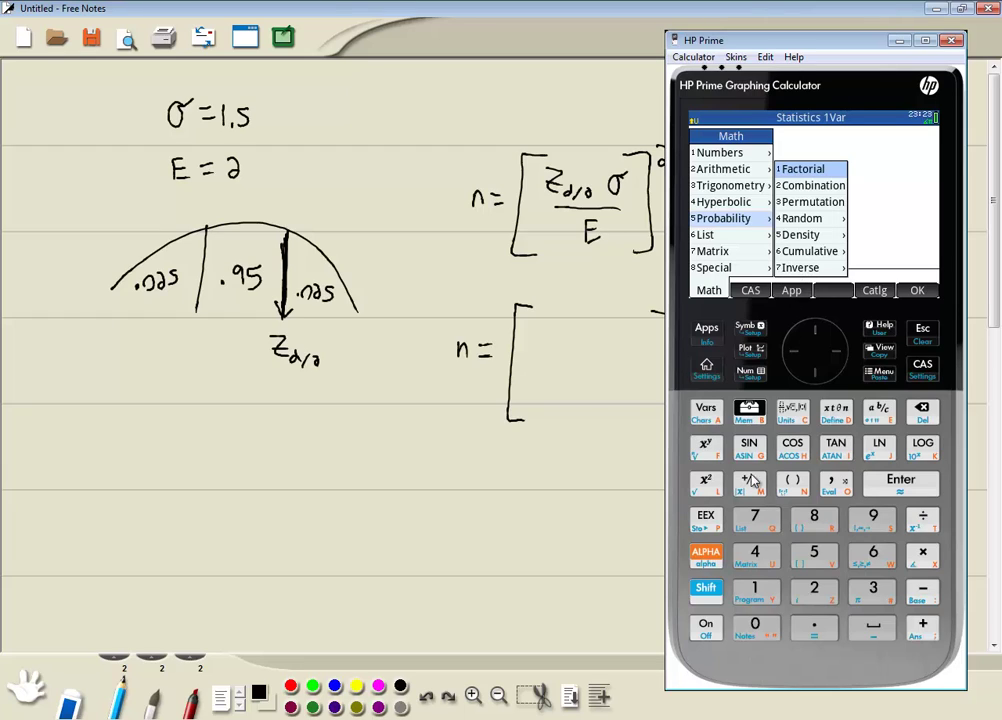
click(755, 515)
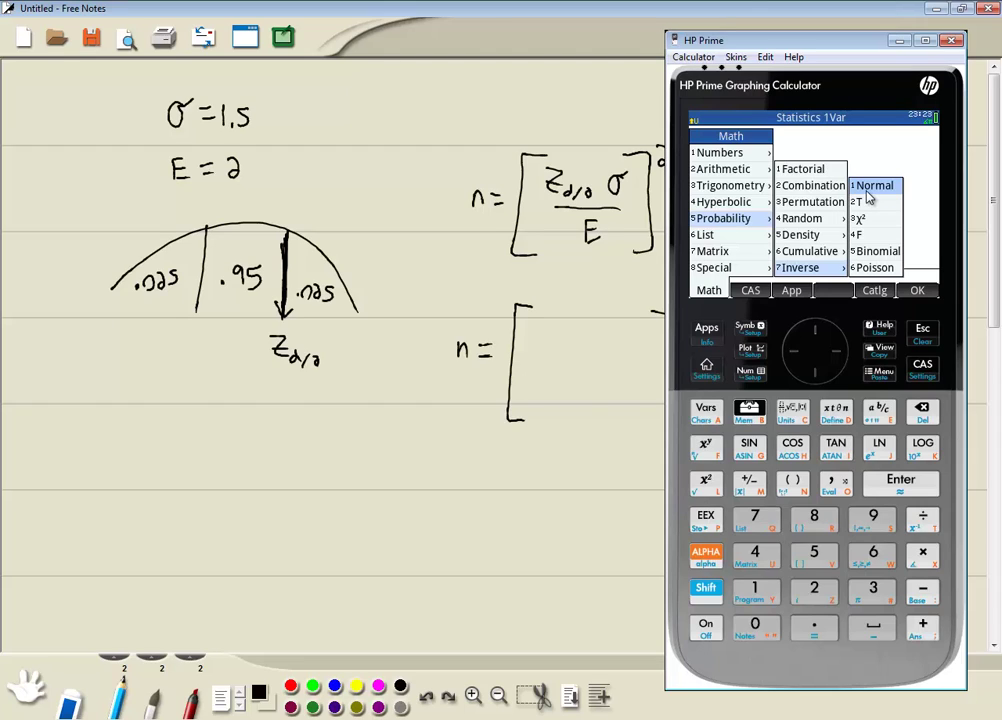
click(900, 483)
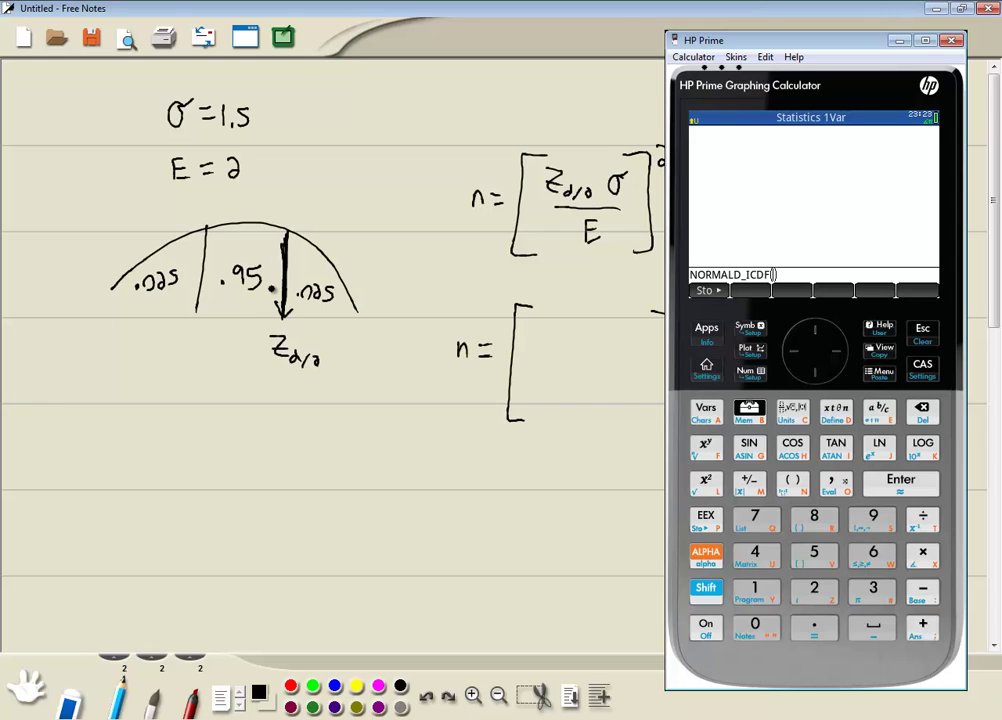
- Enter .975 as the inverse normal function's argument and evaluate it to find the critical z score
click(830, 636)
click(873, 522)
click(755, 518)
click(816, 554)
click(911, 484)
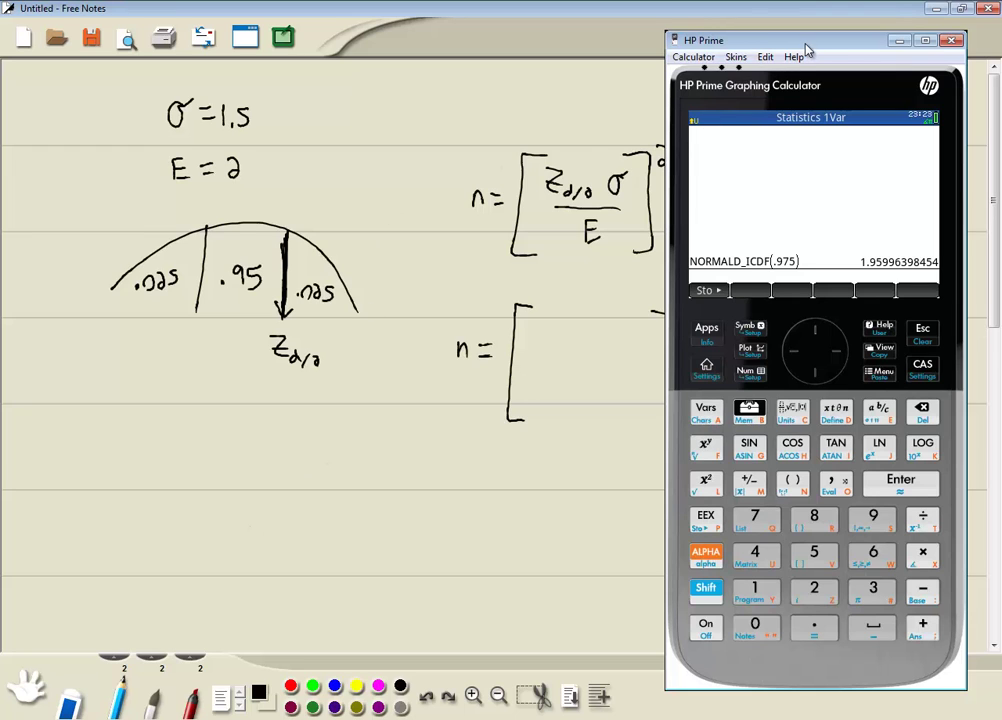
- Move the calculator off the formulas and handwrite 1.96(1.5) over 2 inside the empty squared brackets
drag(808, 45, 155, 40)
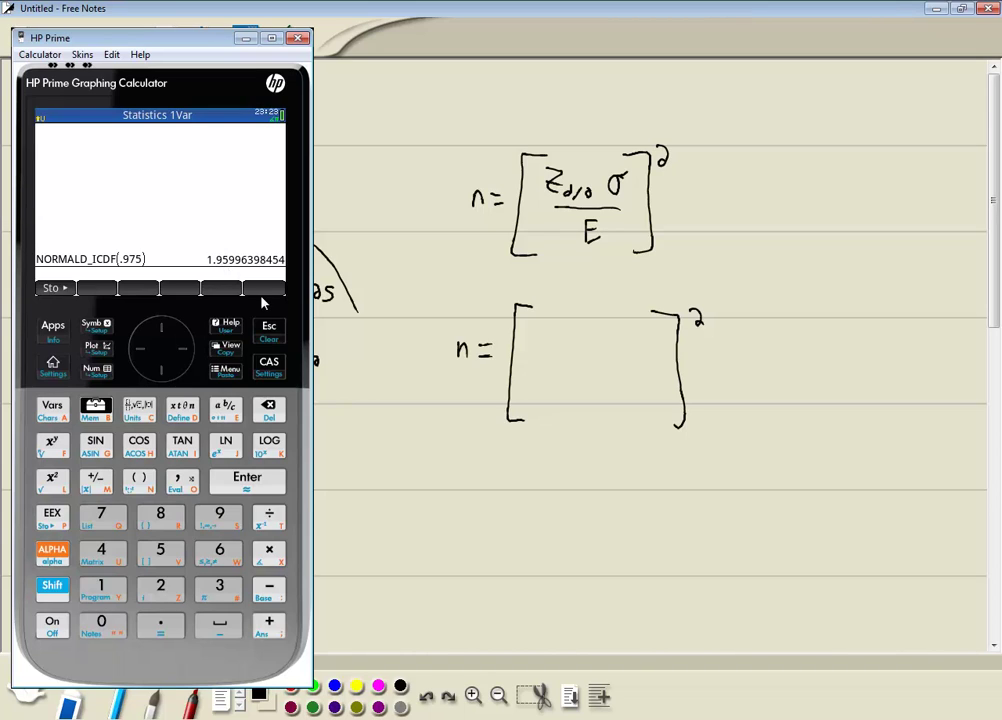
click(533, 326)
mouse_move(532, 325)
mouse_down()
mouse_move(569, 336)
mouse_move(581, 352)
mouse_move(590, 345)
mouse_move(631, 352)
mouse_up()
click(625, 350)
drag(644, 332, 646, 356)
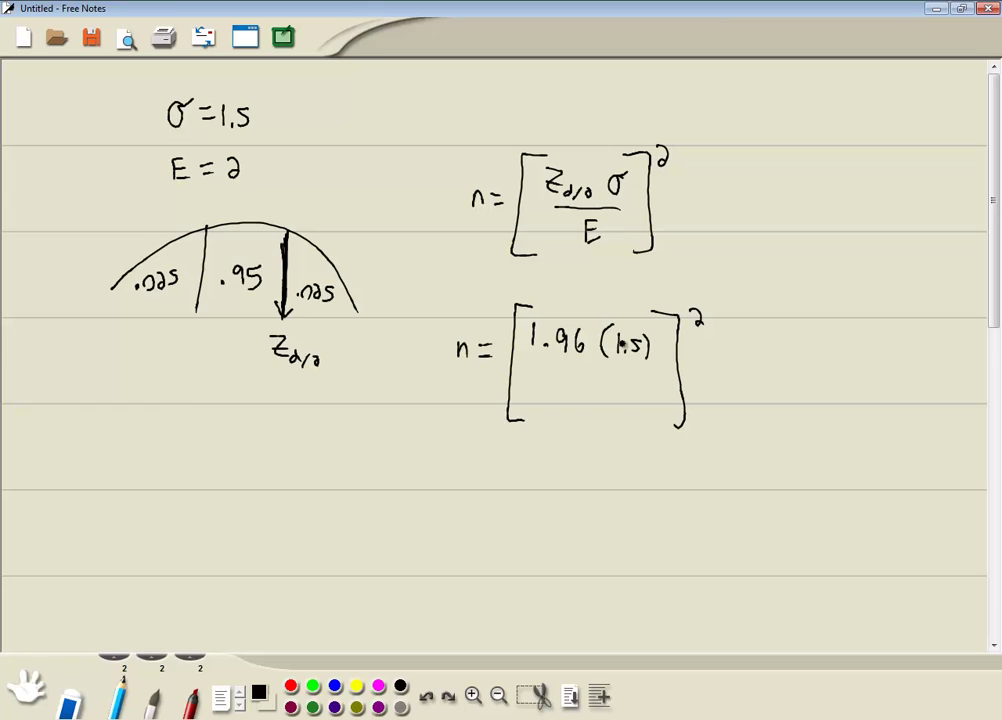
mouse_move(538, 366)
mouse_down()
mouse_move(623, 379)
mouse_move(606, 406)
mouse_up()
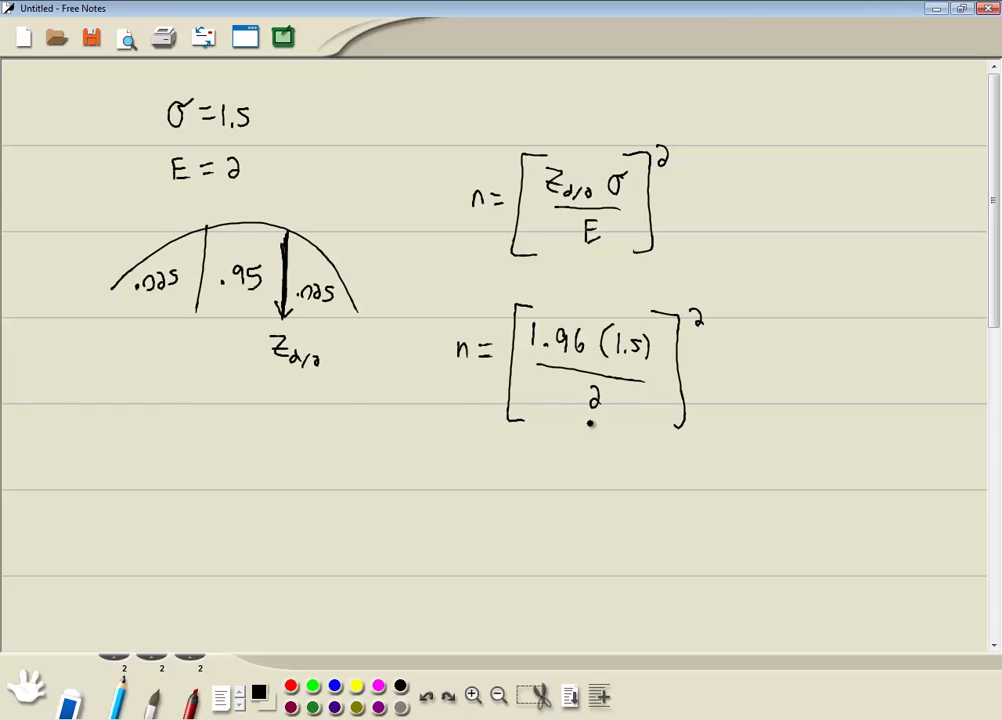
- Switch to the HP Prime calculator and evaluate the square of (1.96*1.5)/2 to compute the sample size
key(alt+Tab)
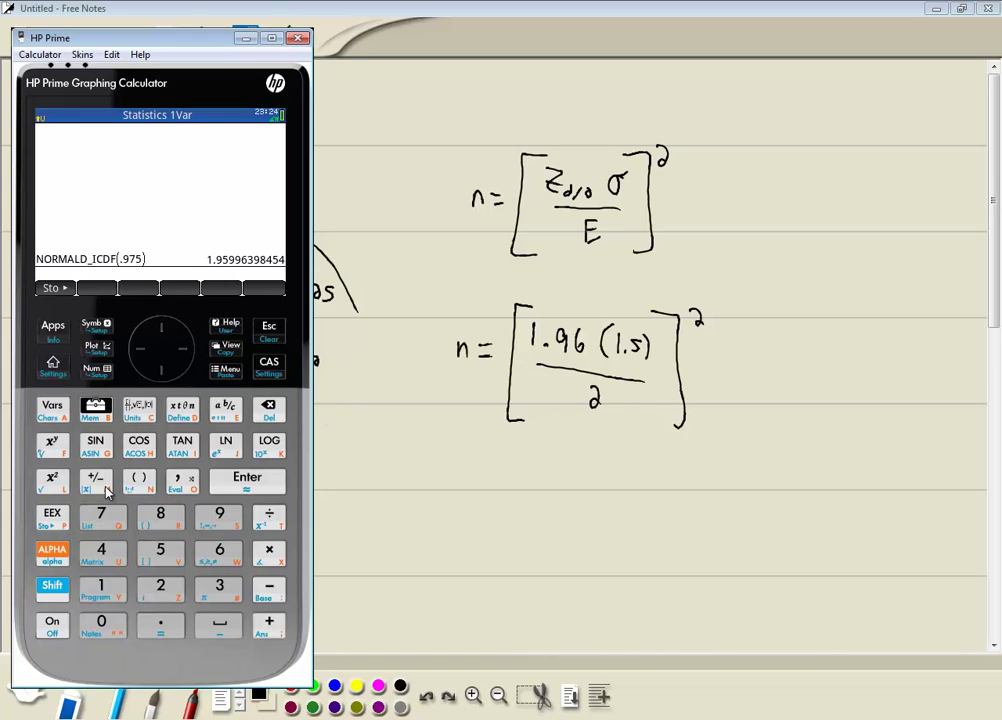
click(141, 485)
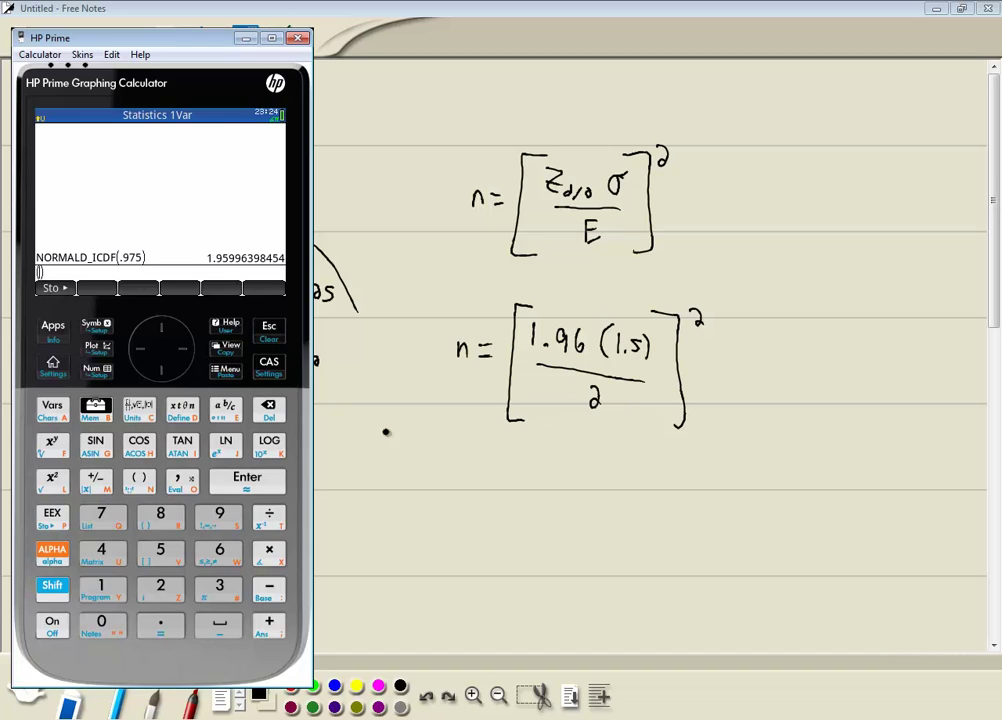
click(92, 595)
click(160, 622)
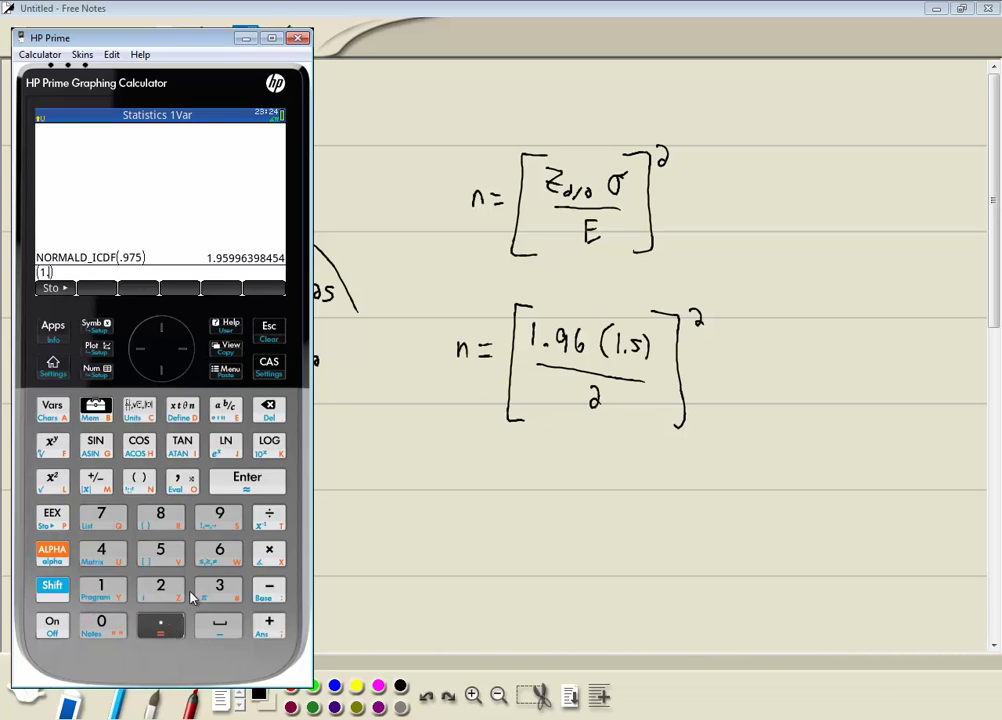
click(219, 514)
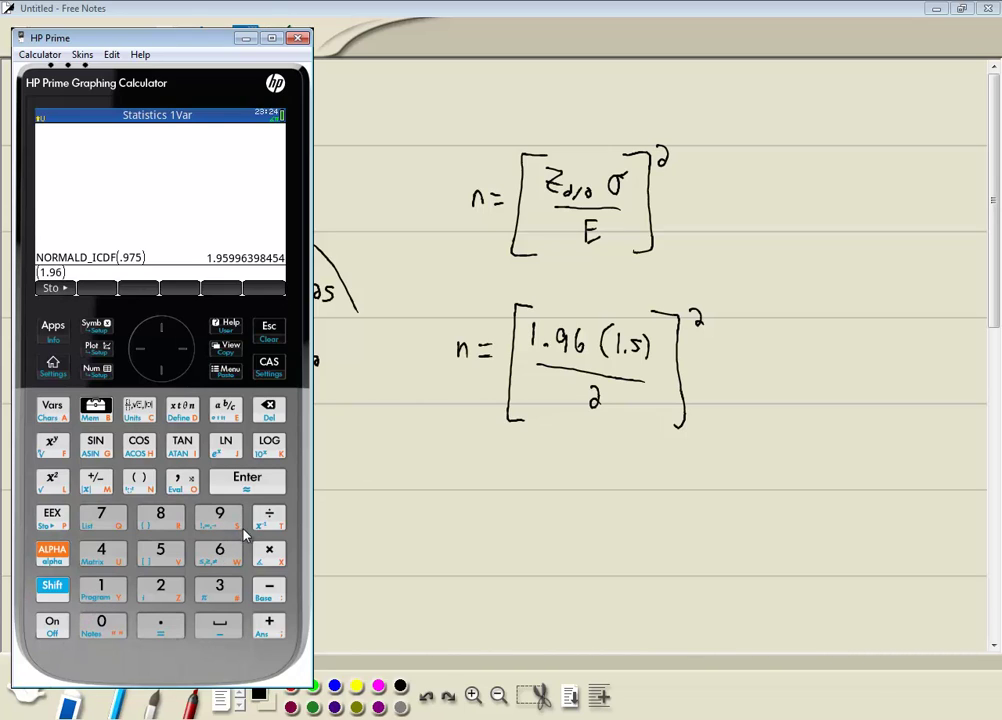
click(268, 551)
click(100, 588)
click(160, 622)
click(166, 552)
click(268, 514)
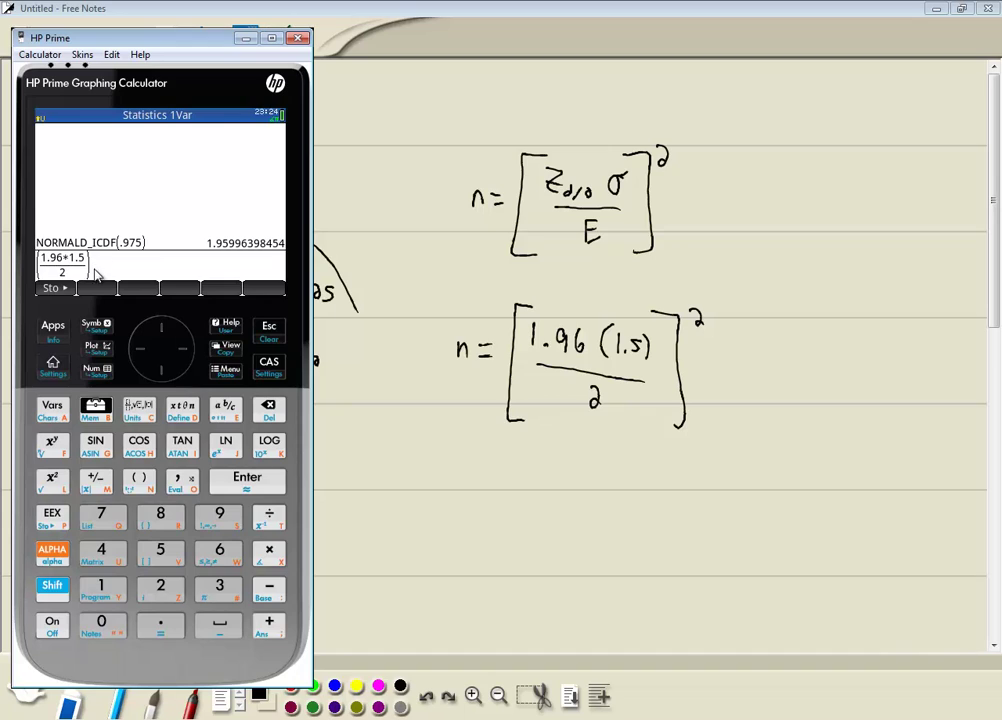
click(52, 481)
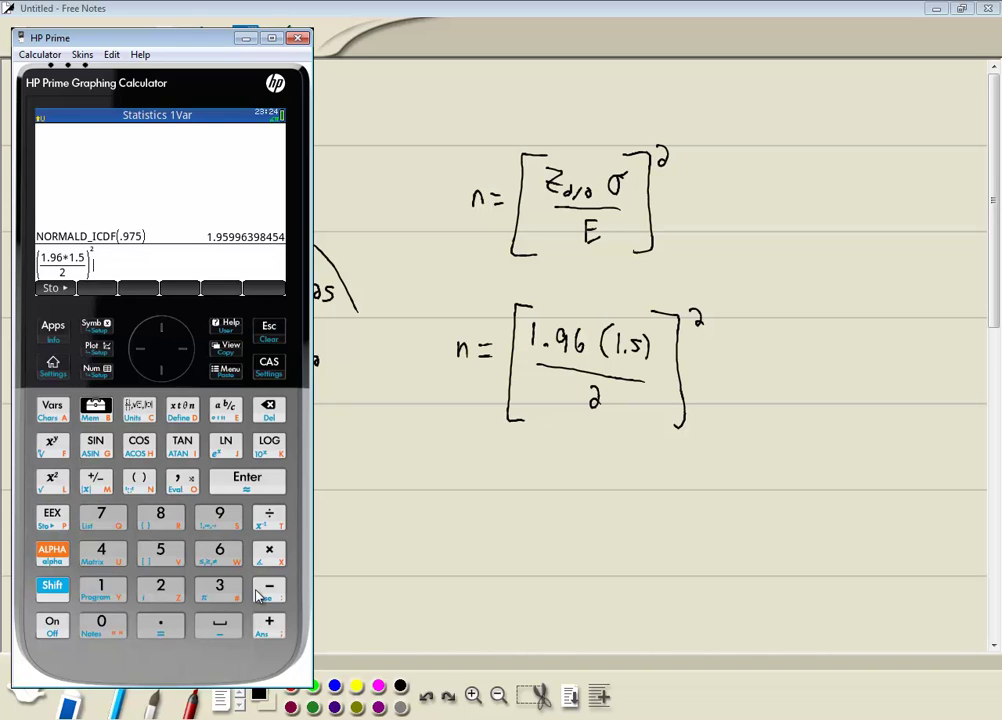
click(243, 481)
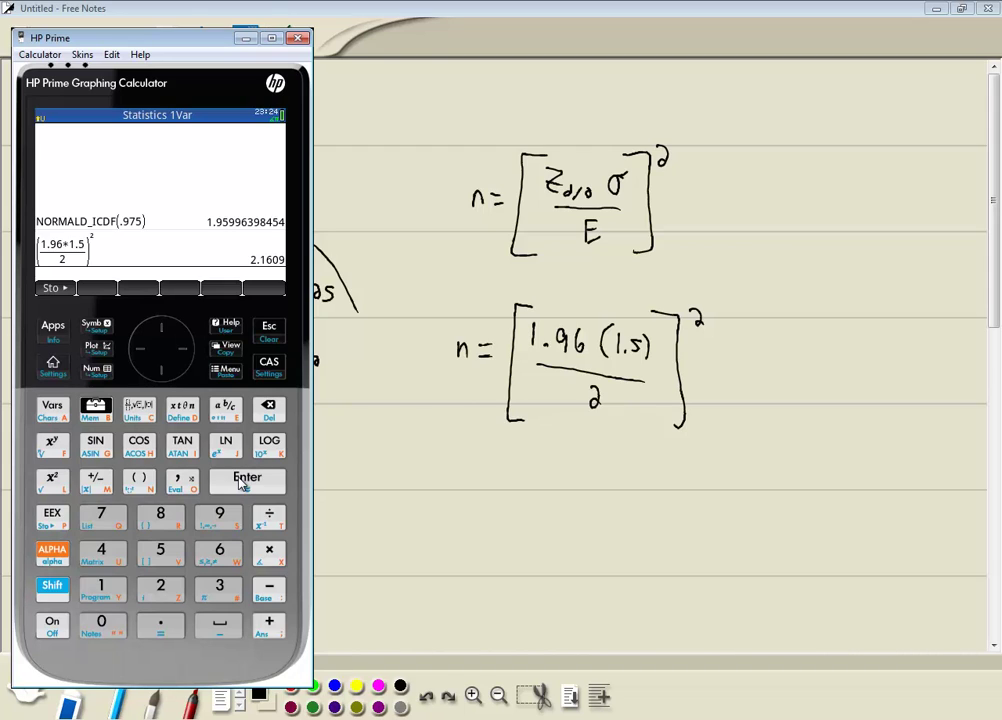
- Handwrite the rounded-up answer n = 3 in the notes below the substituted formula
drag(486, 481, 499, 481)
mouse_move(505, 468)
mouse_down()
mouse_move(534, 471)
mouse_move(528, 485)
mouse_up()
click(531, 472)
- Return to the calculator and insert the inverse normal function NORMALD_ICDF inside a new pair of parentheses
key(alt+Tab)
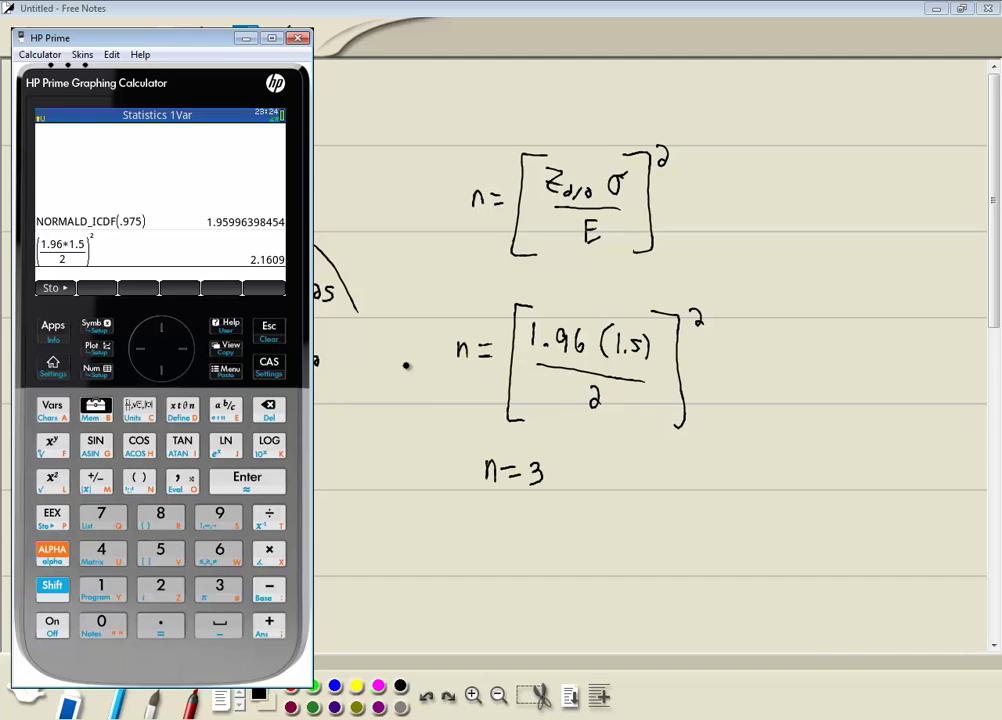
click(139, 481)
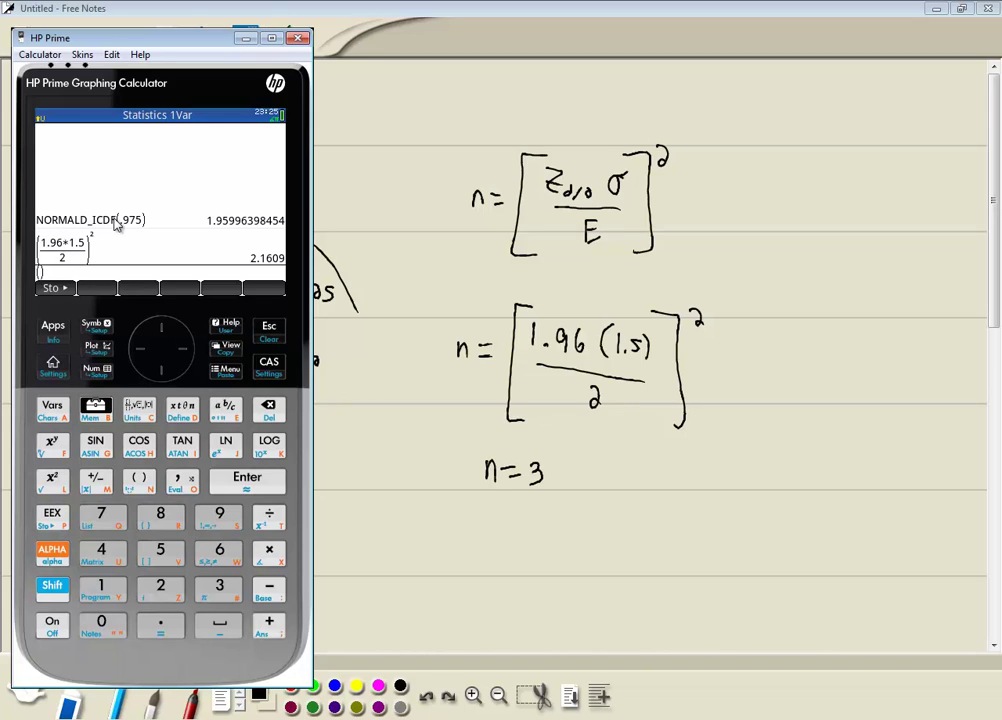
click(97, 412)
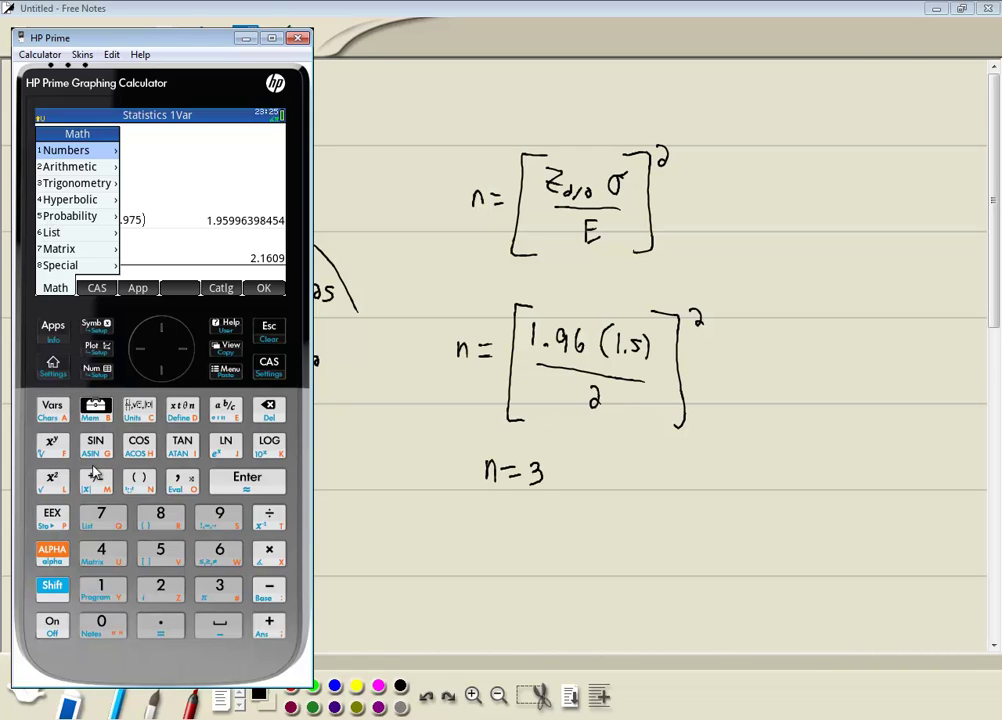
click(152, 550)
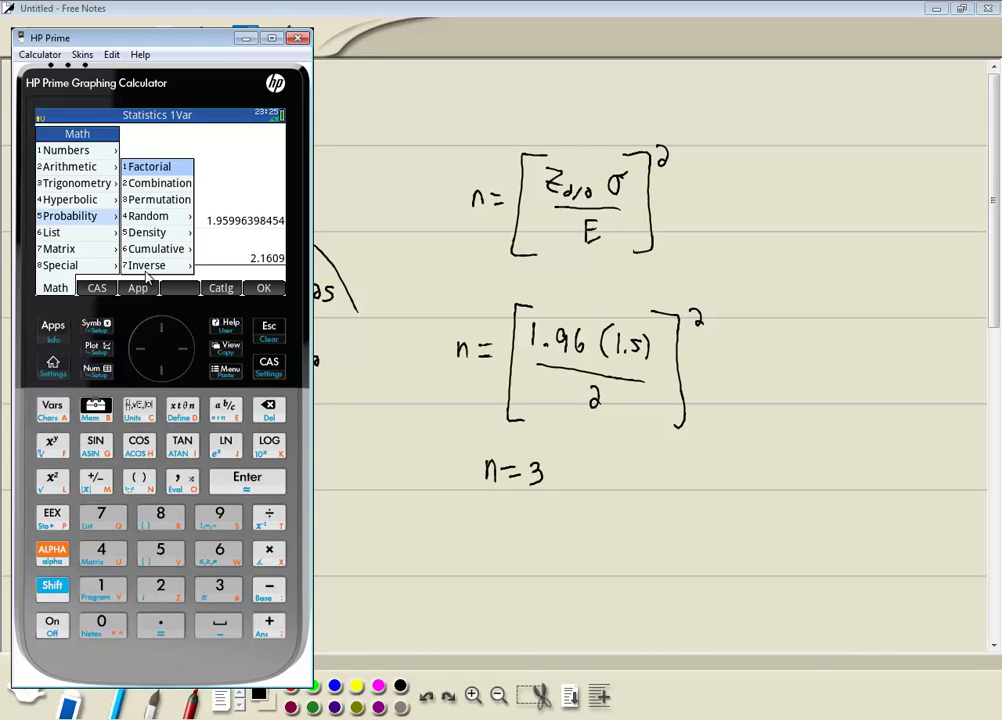
key(7)
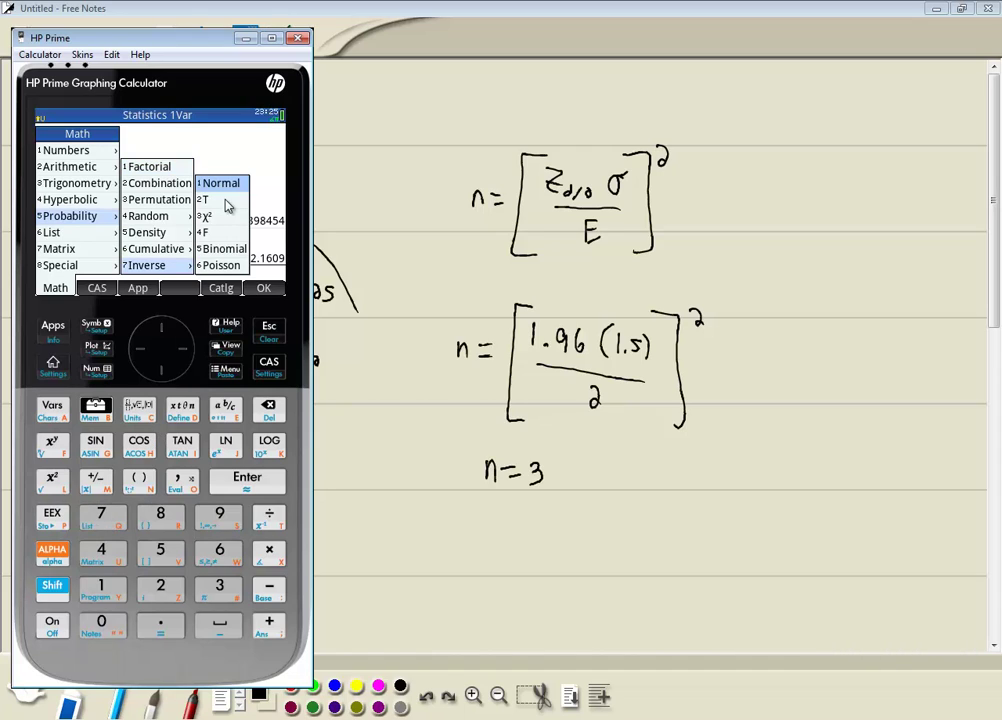
click(113, 591)
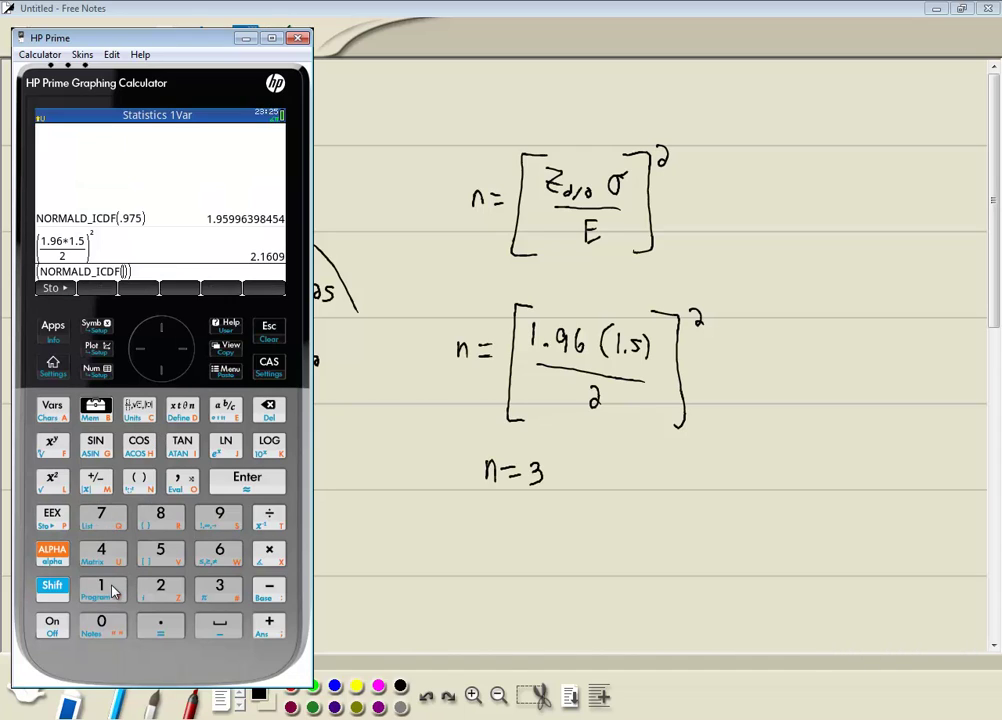
- Enter .975 as the function's argument, complete the expression as (NORMALD_ICDF(.975)*1.5/2) squared, and evaluate it
click(168, 631)
text(97)
click(162, 551)
click(272, 555)
click(108, 589)
click(158, 622)
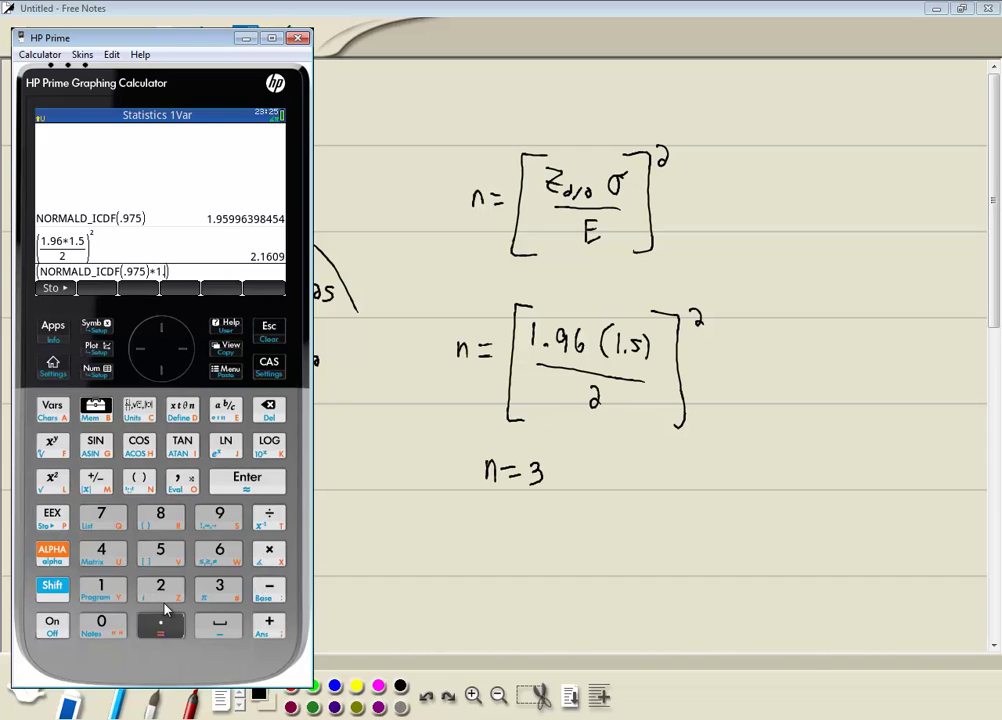
click(162, 550)
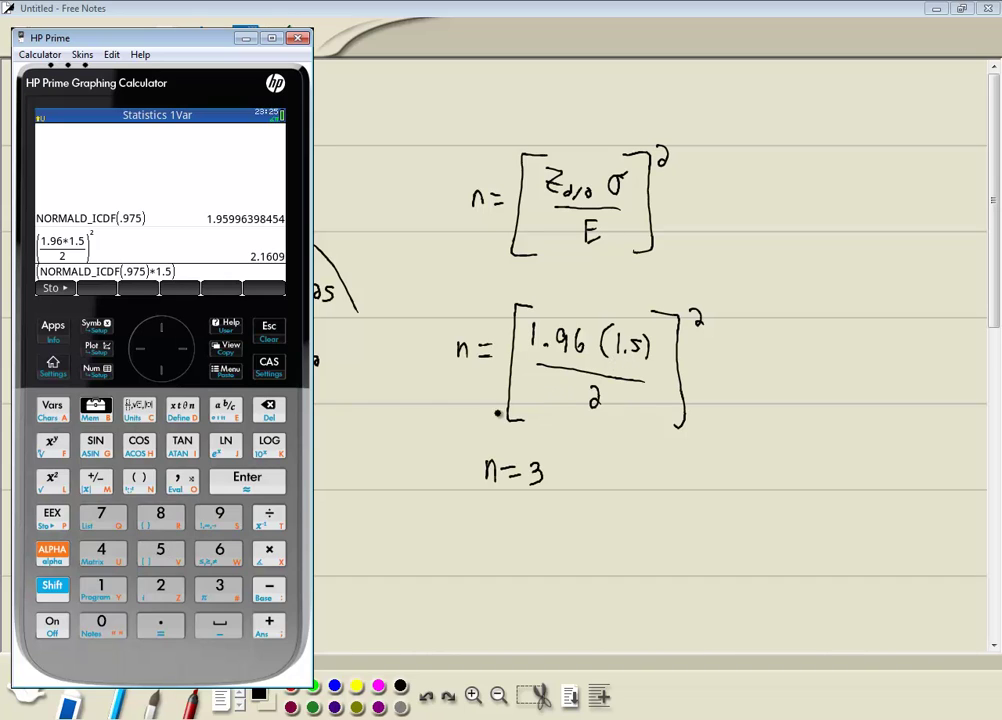
click(270, 516)
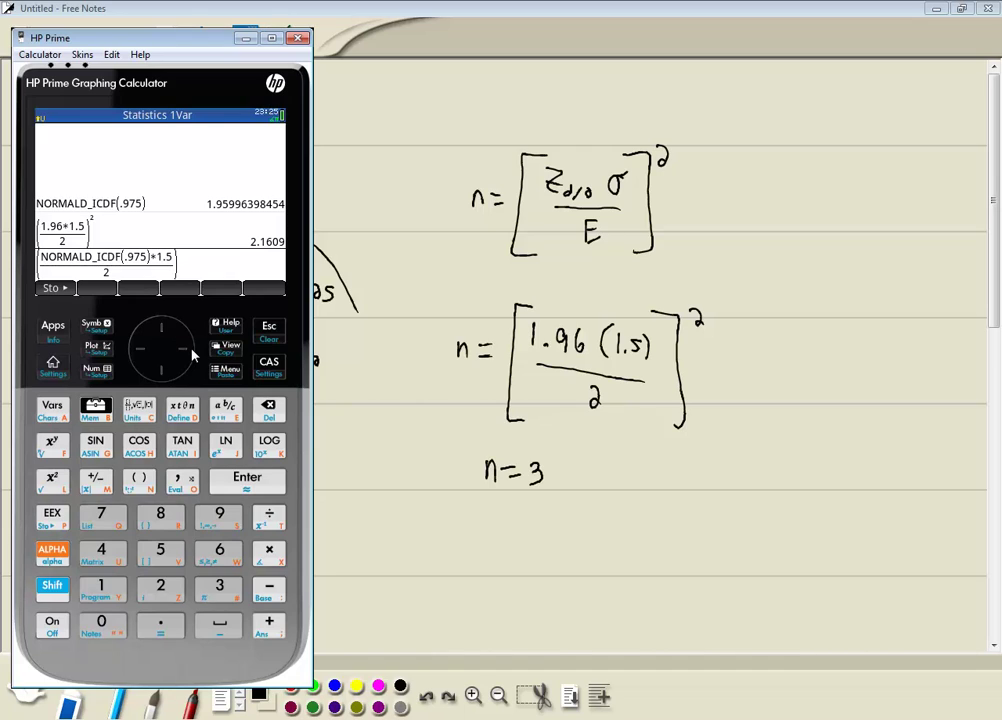
click(52, 479)
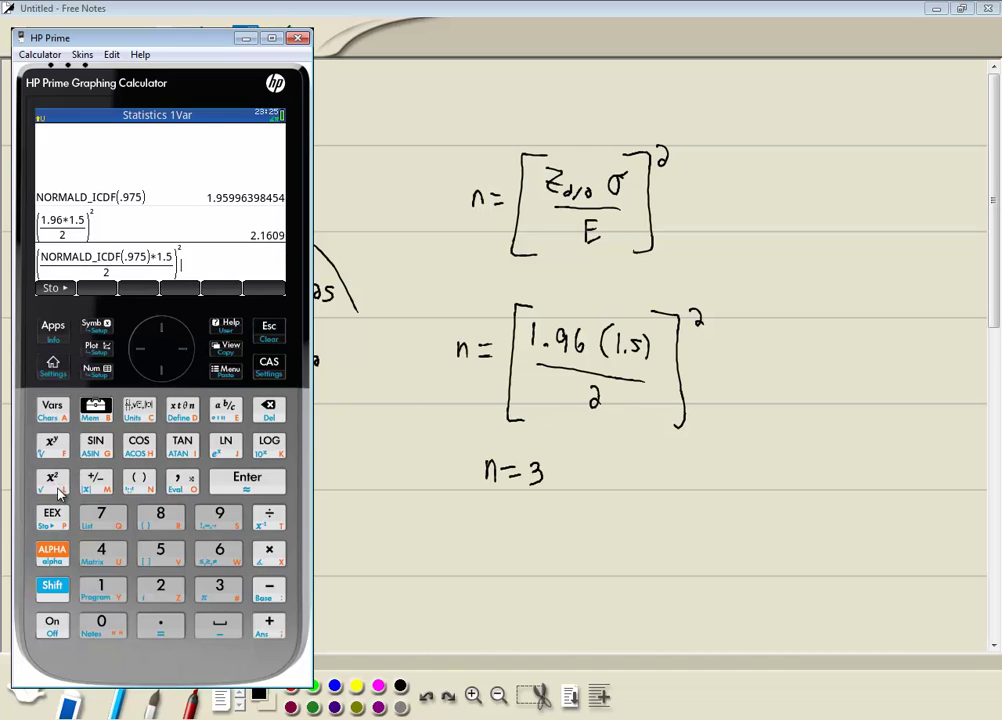
click(250, 482)
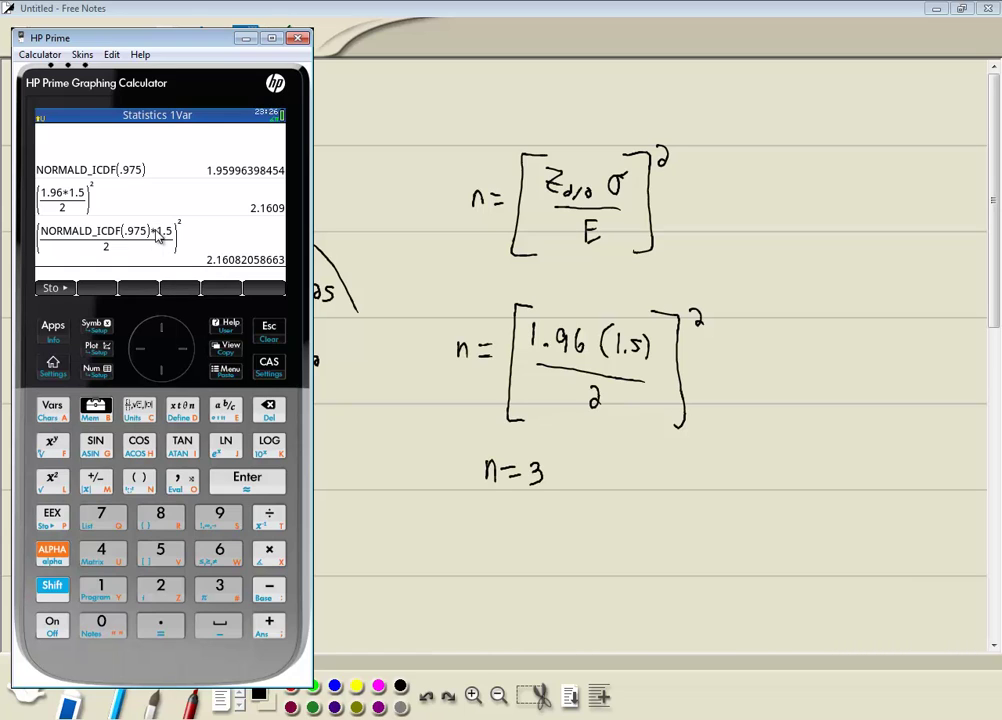
- Open the calculator's Application Library
click(53, 328)
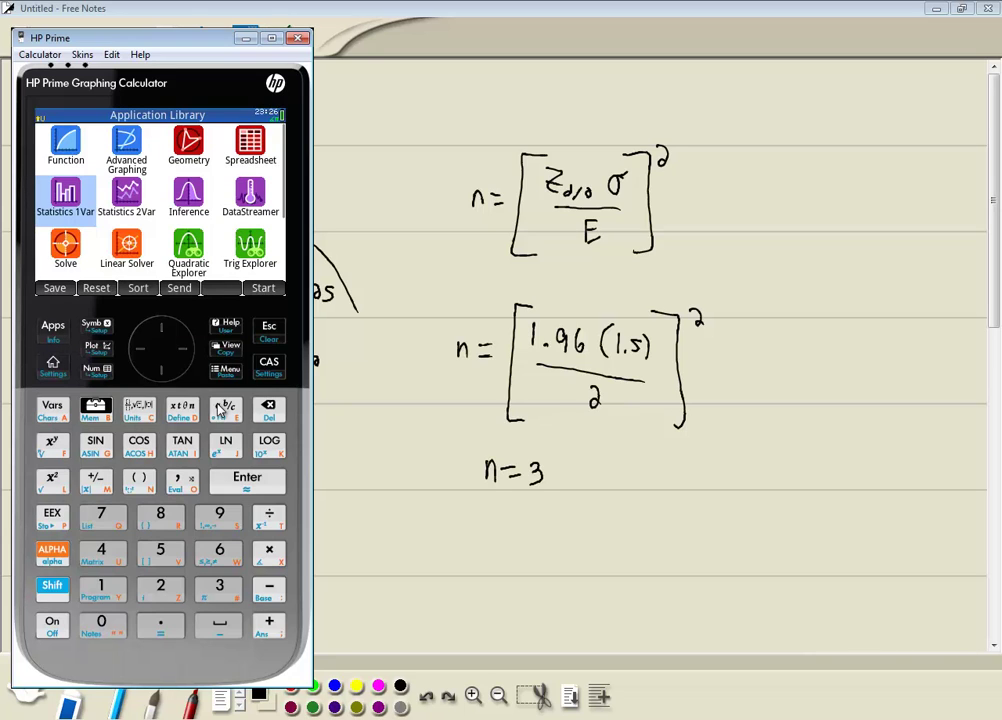